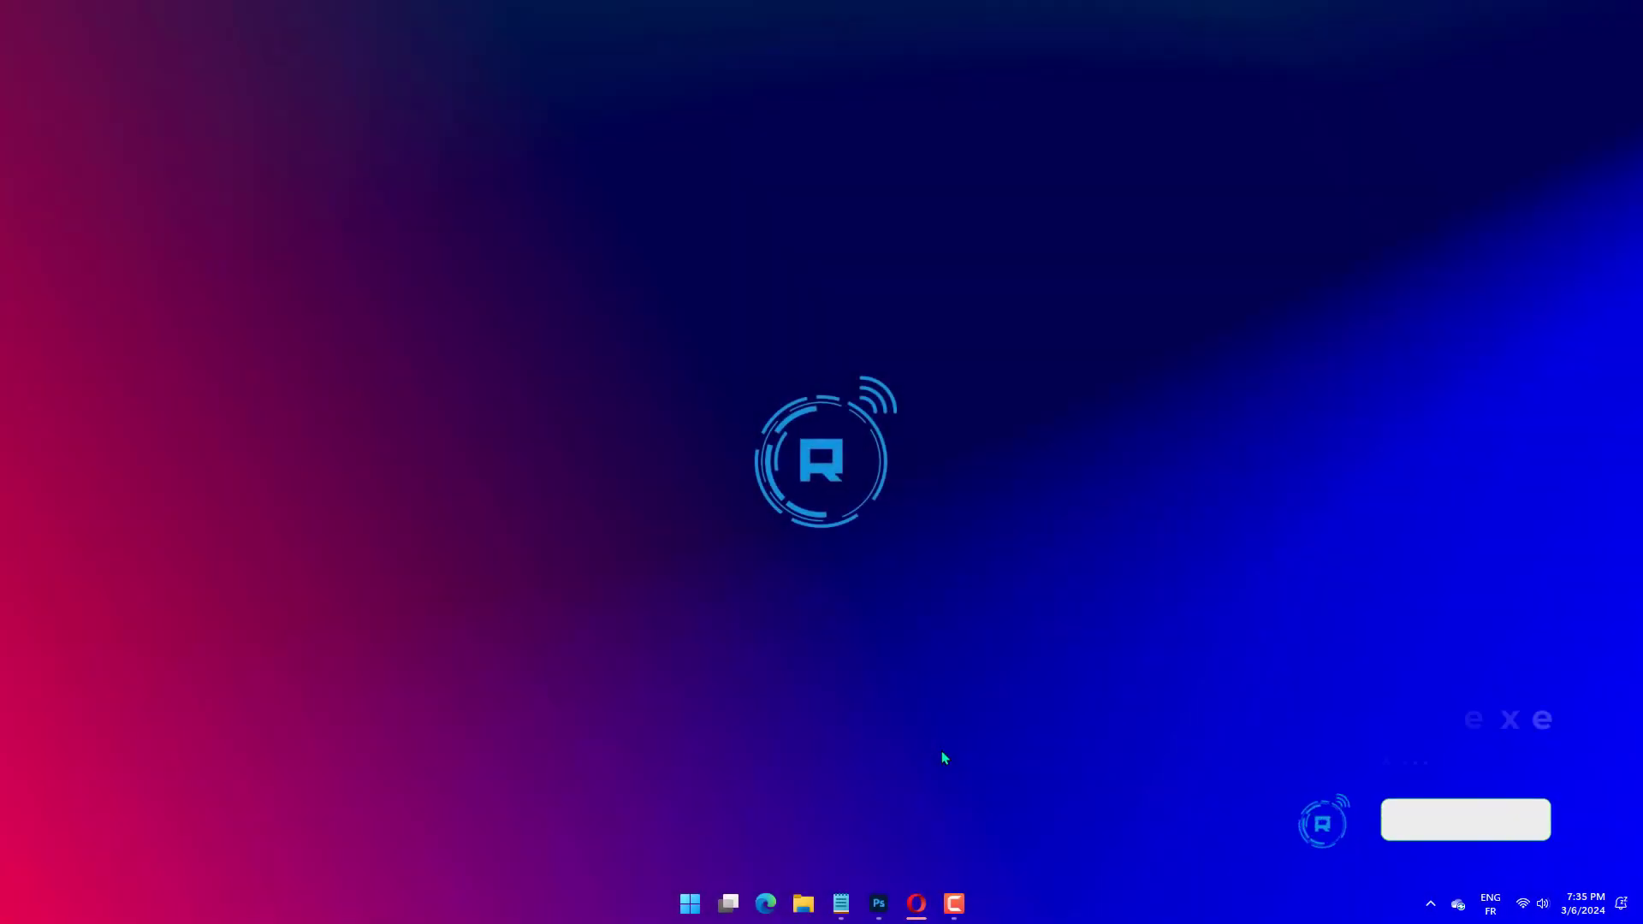
# Restart the Windows Explorer process from Task Manager.
pyautogui.press('super+x')
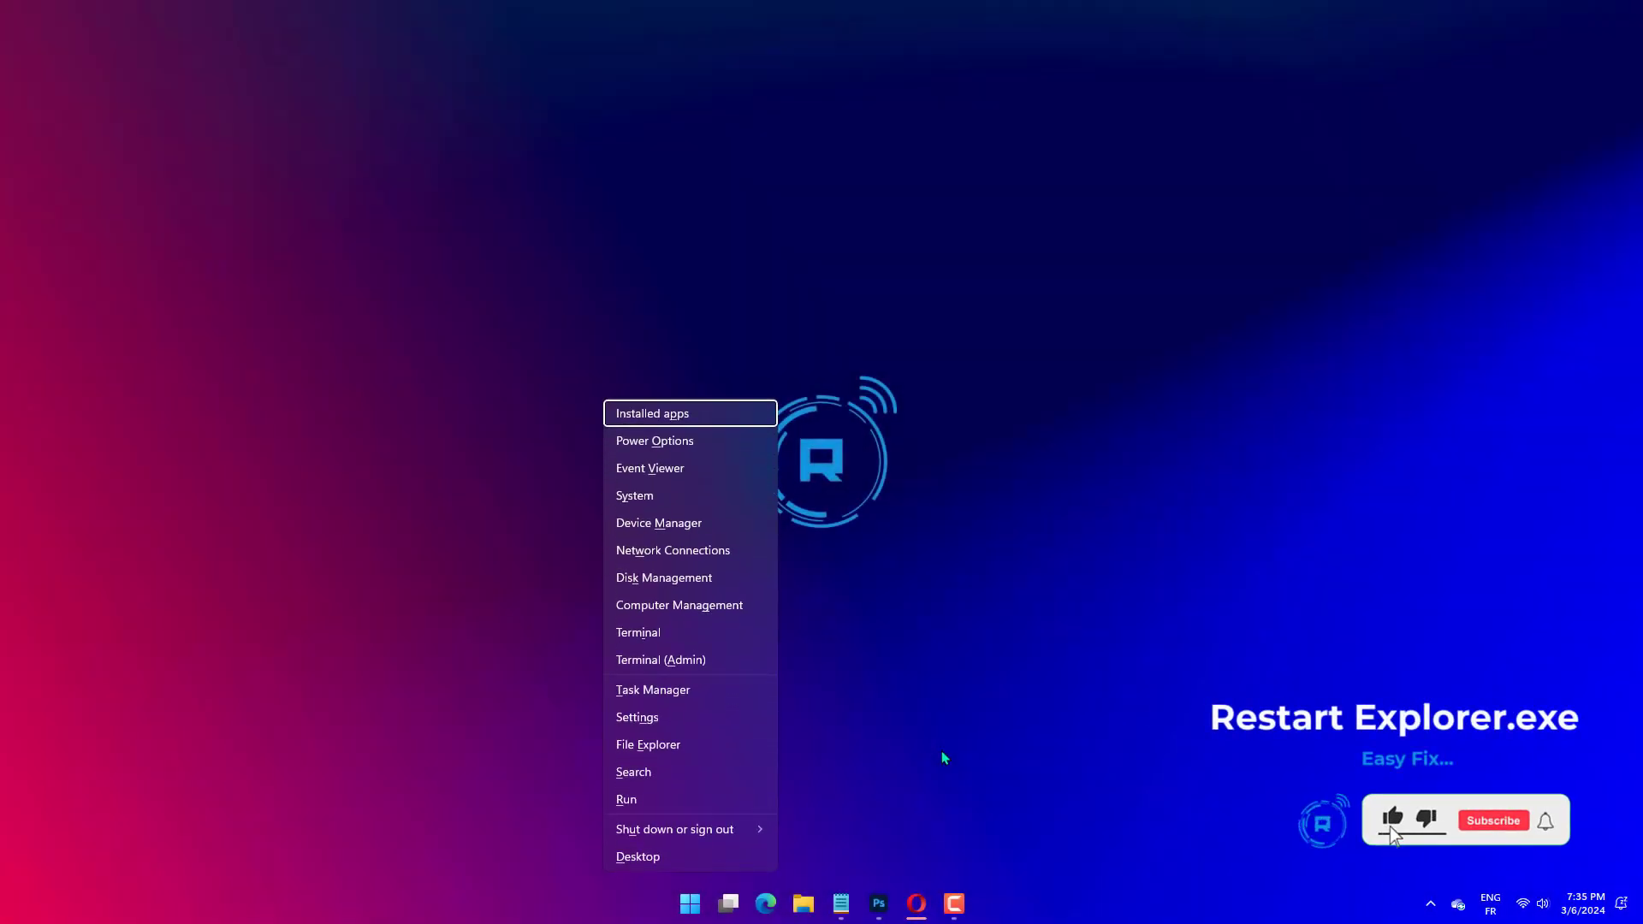
pyautogui.click(662, 693)
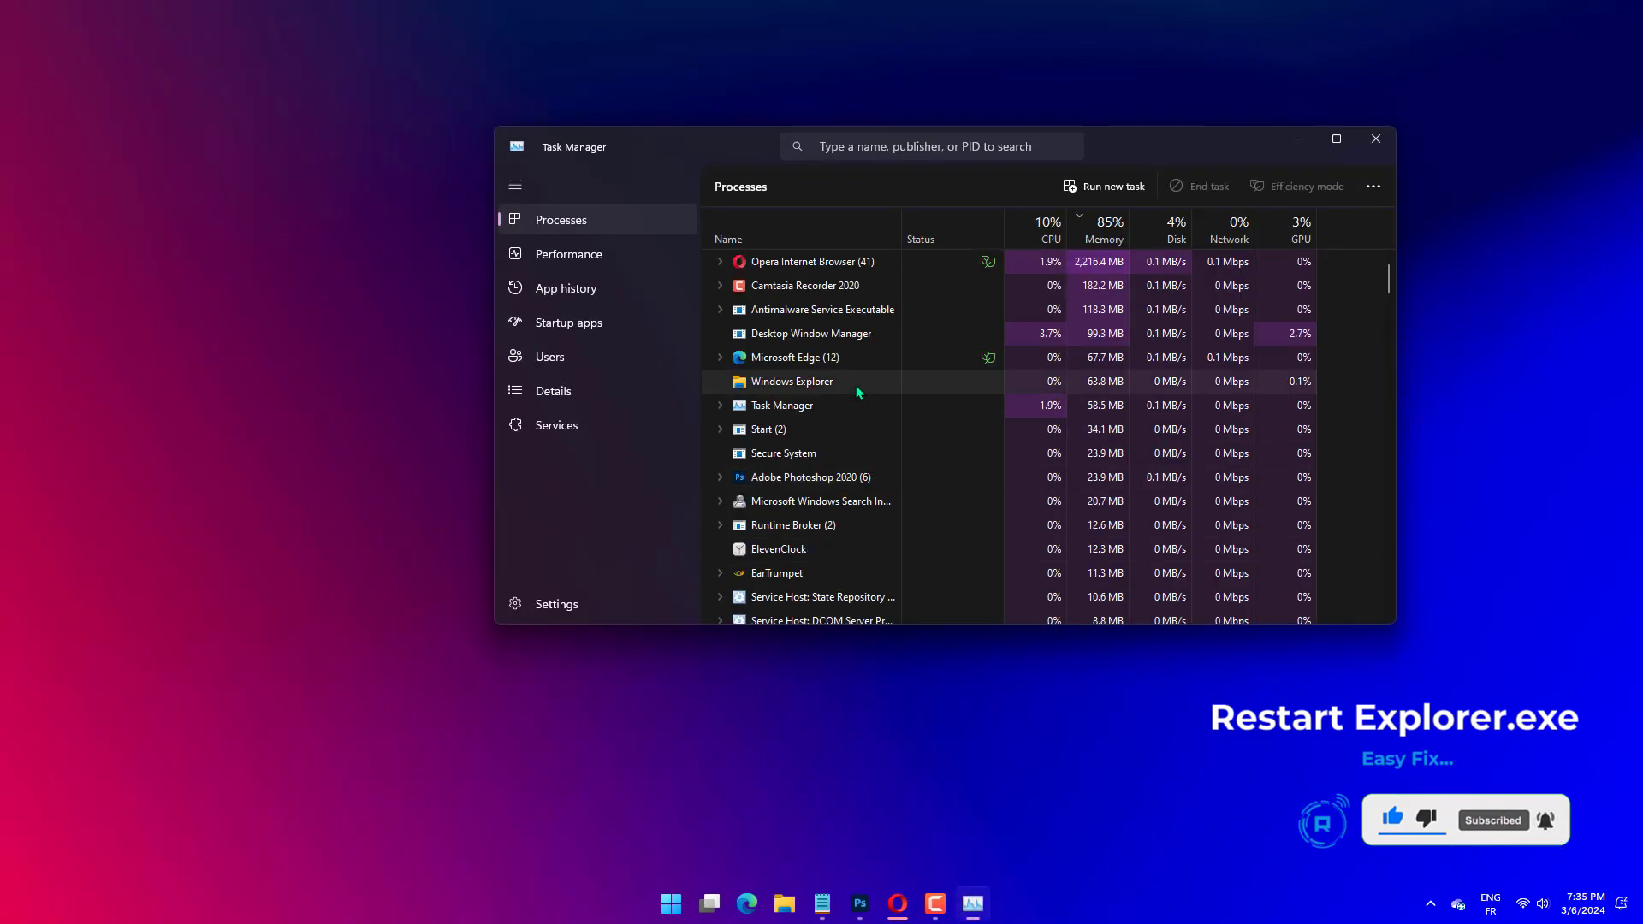
pyautogui.rightClick(856, 385)
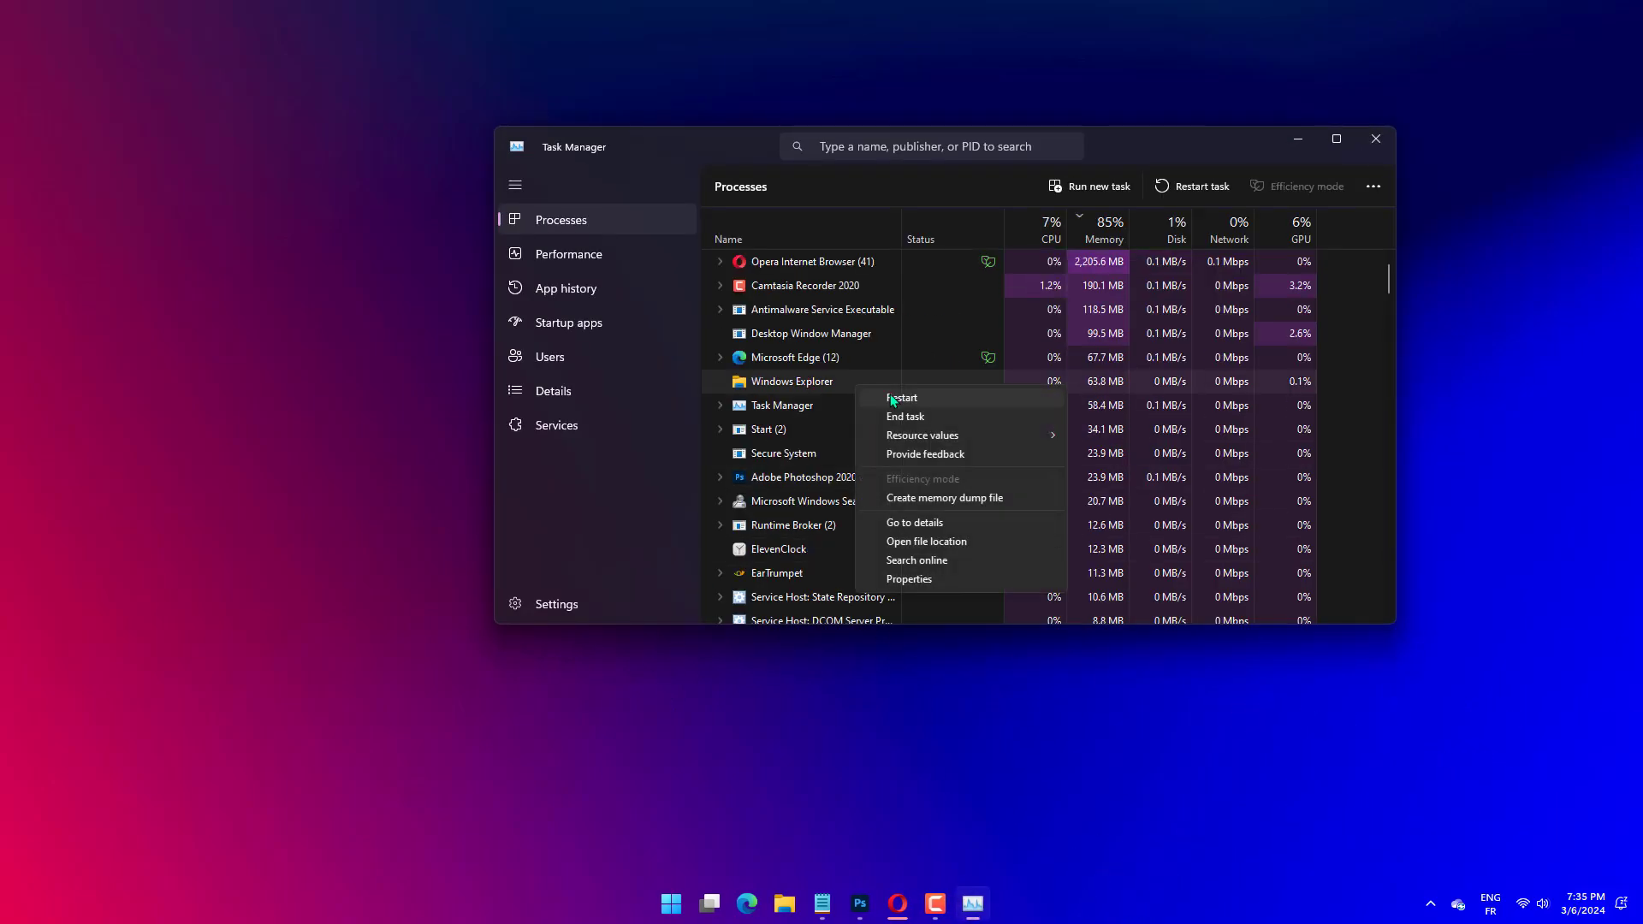
pyautogui.click(852, 406)
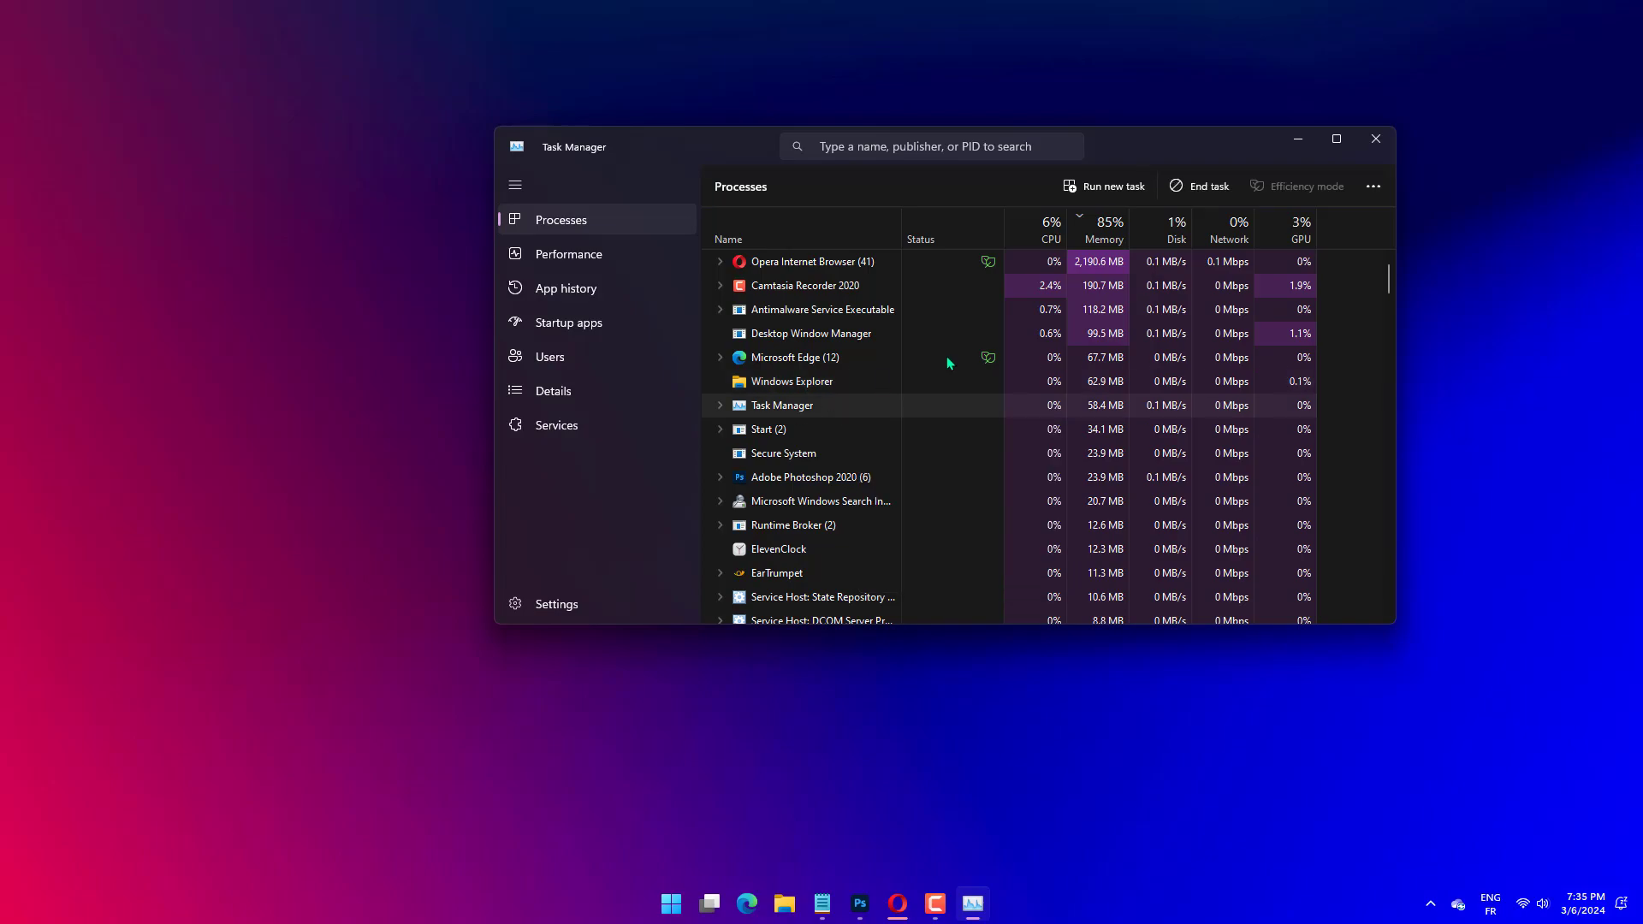
# Close Task Manager and expand Display adaptors in Device Manager.
pyautogui.click(1376, 139)
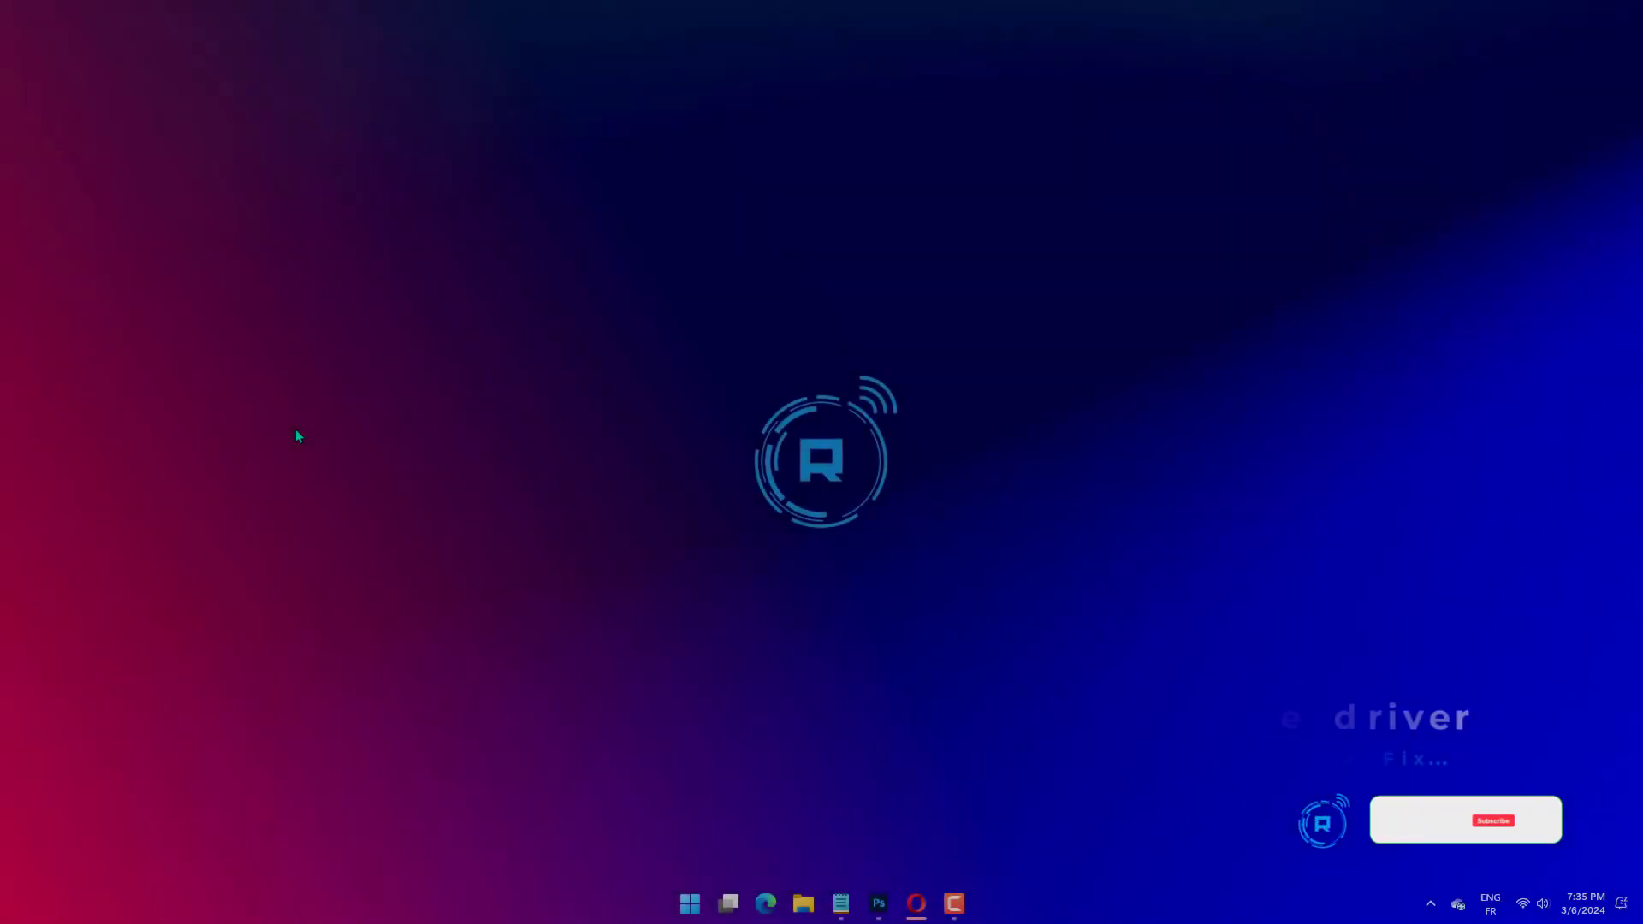
pyautogui.press('super+x')
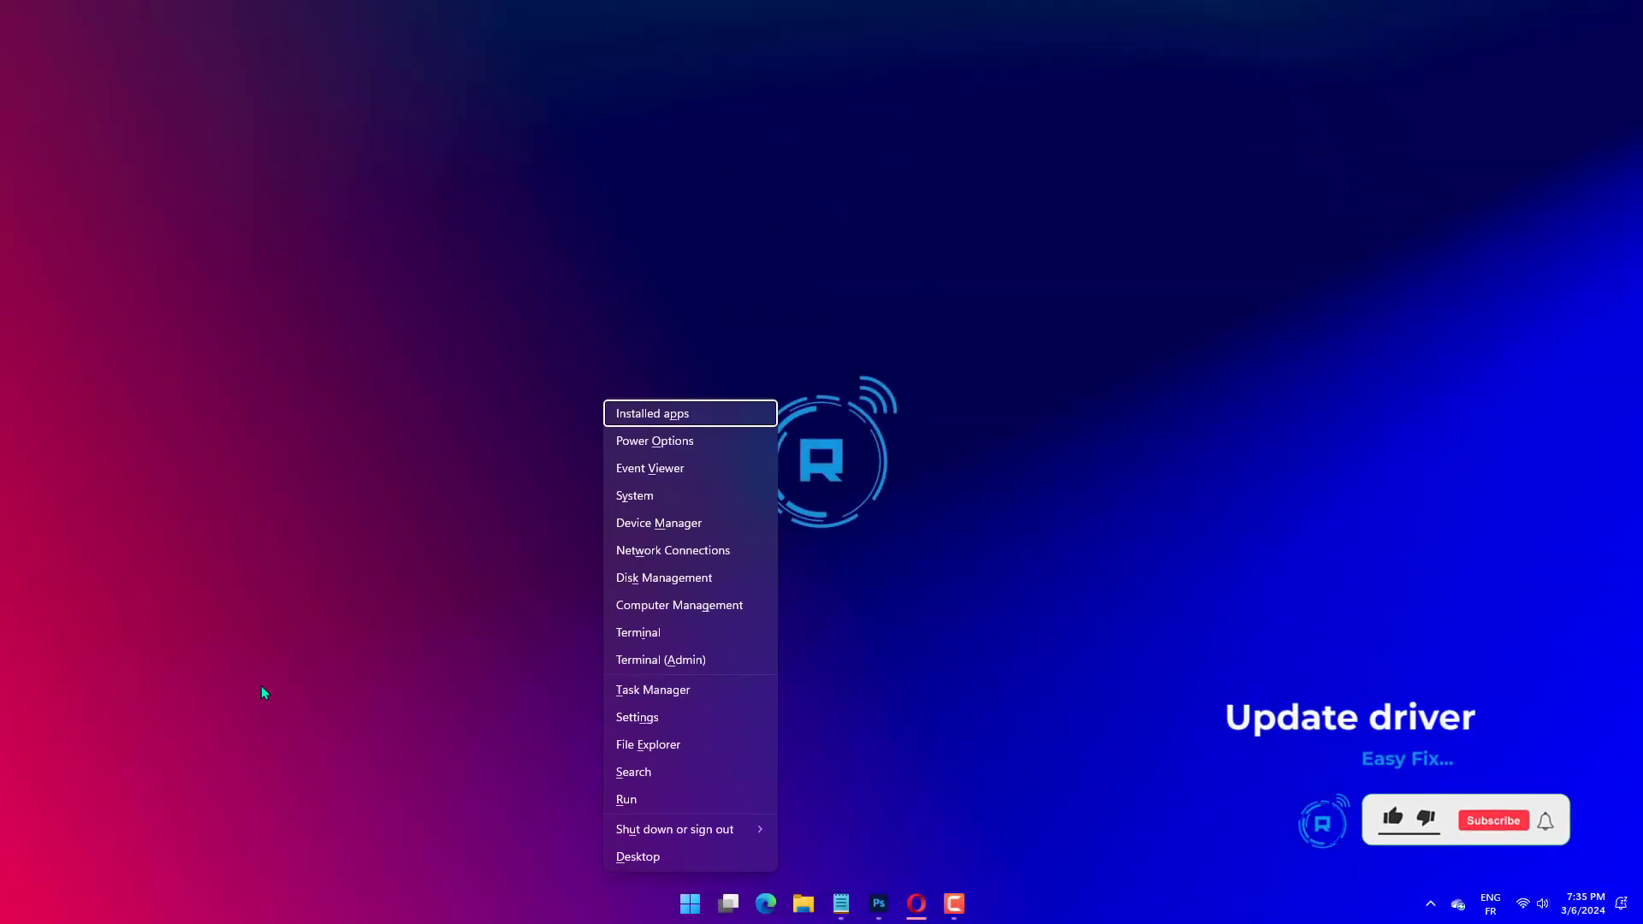
pyautogui.click(658, 523)
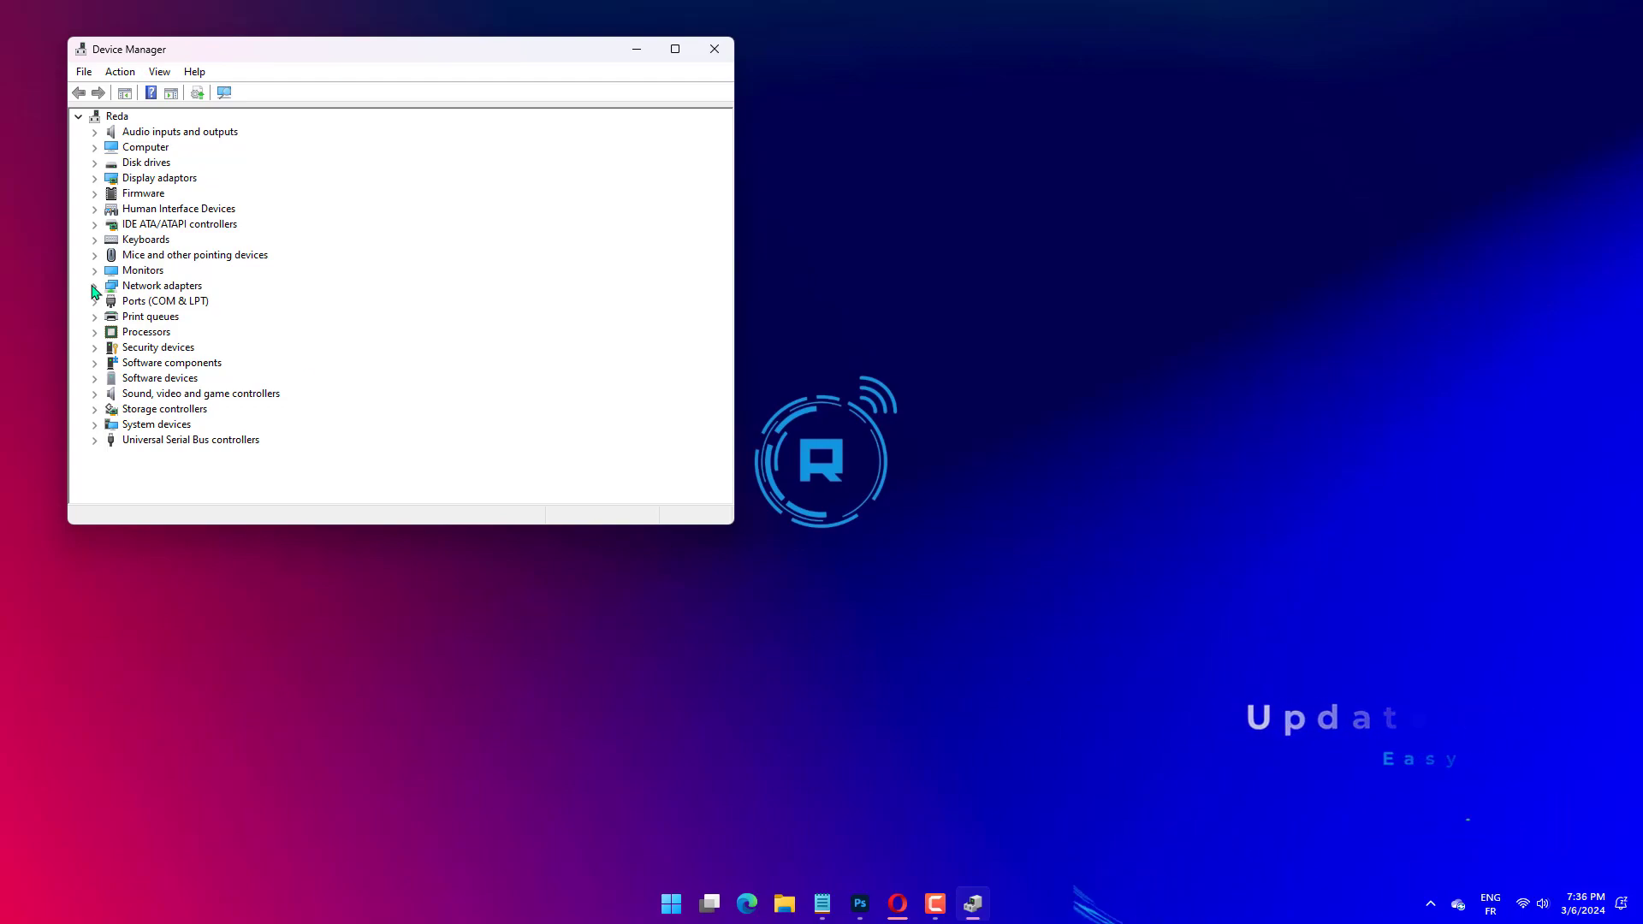
pyautogui.click(94, 178)
# Search automatically for an updated Intel(R) UHD Graphics 630 driver and dismiss the result.
pyautogui.click(160, 194)
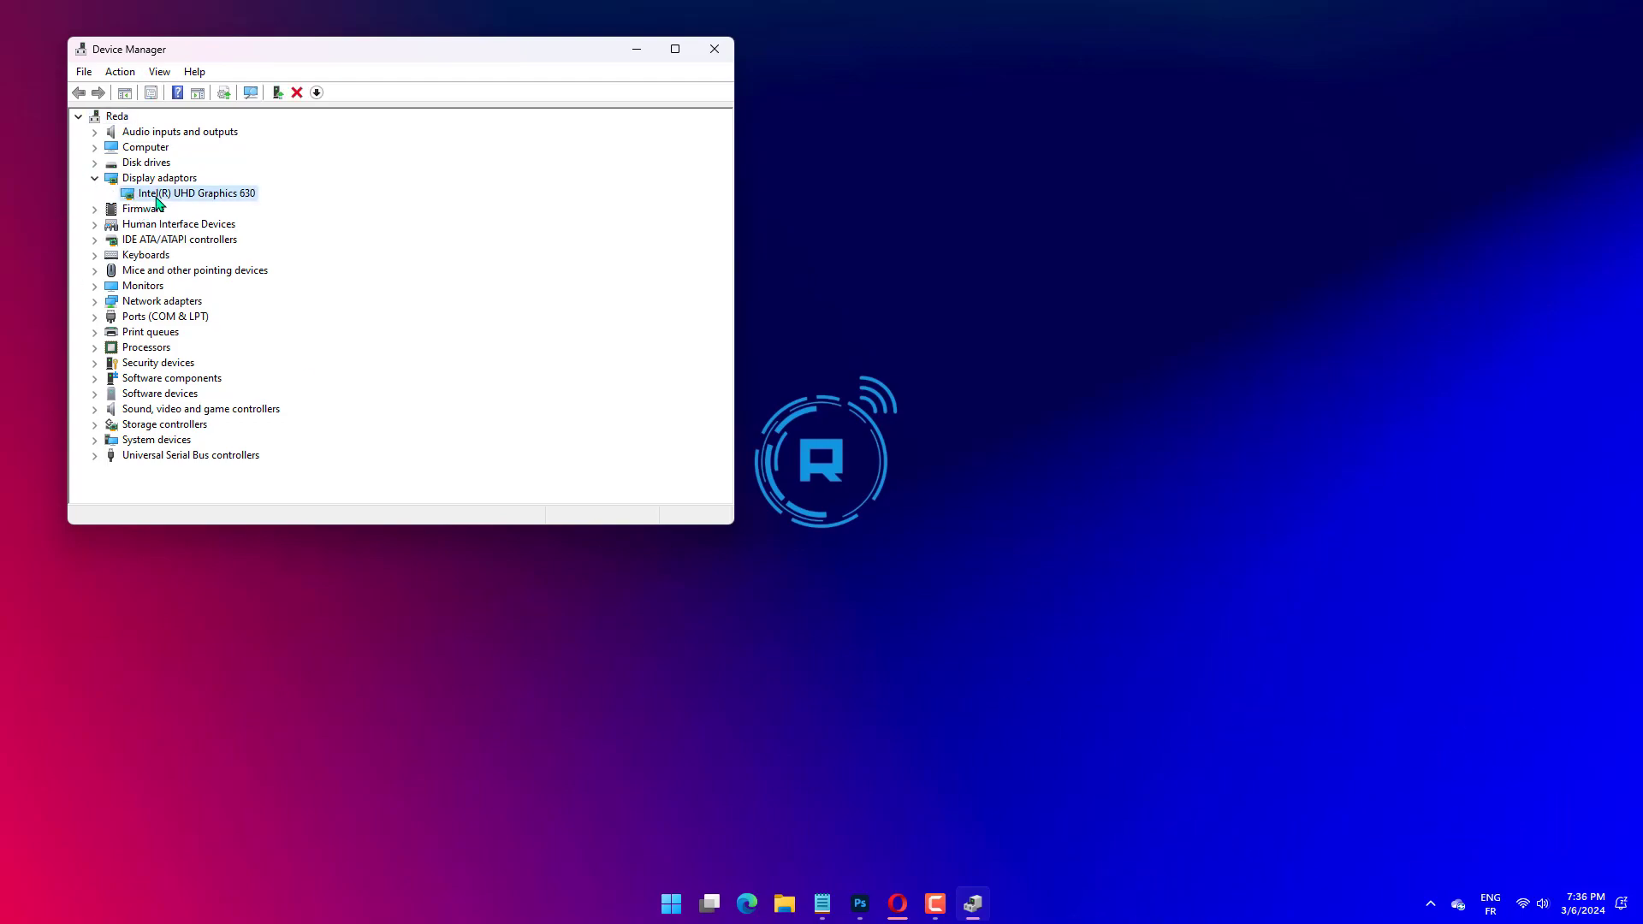
pyautogui.rightClick(159, 193)
pyautogui.click(205, 208)
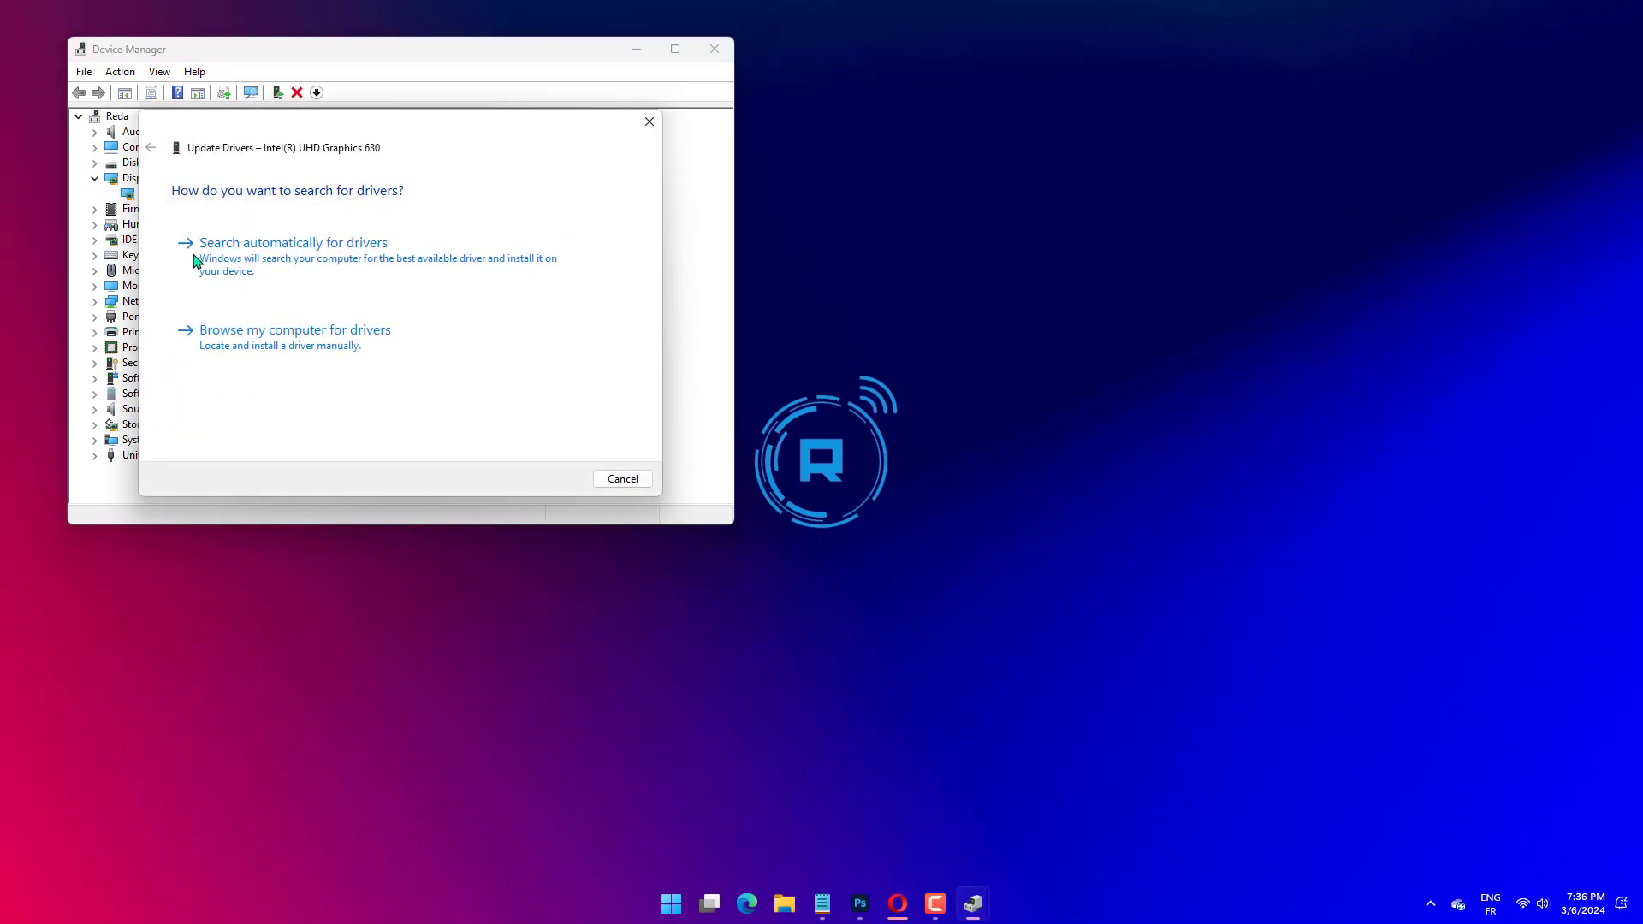
pyautogui.click(307, 283)
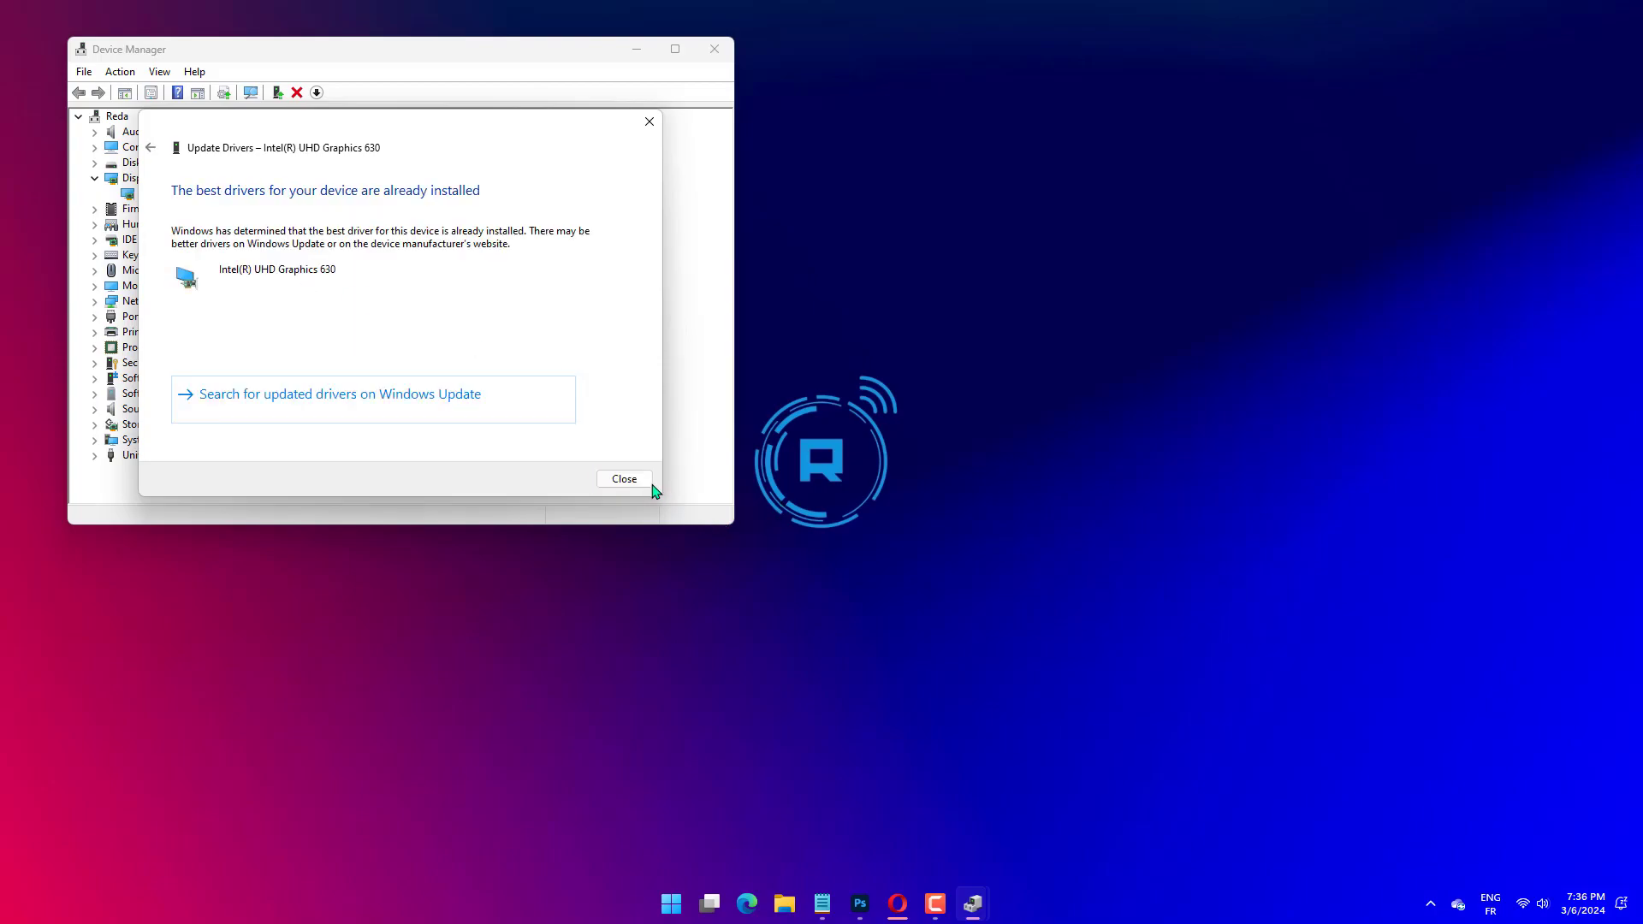
pyautogui.click(624, 479)
# Close Device Manager, launch Registry Editor, and expand HKEY_CLASSES_ROOT.
pyautogui.click(716, 49)
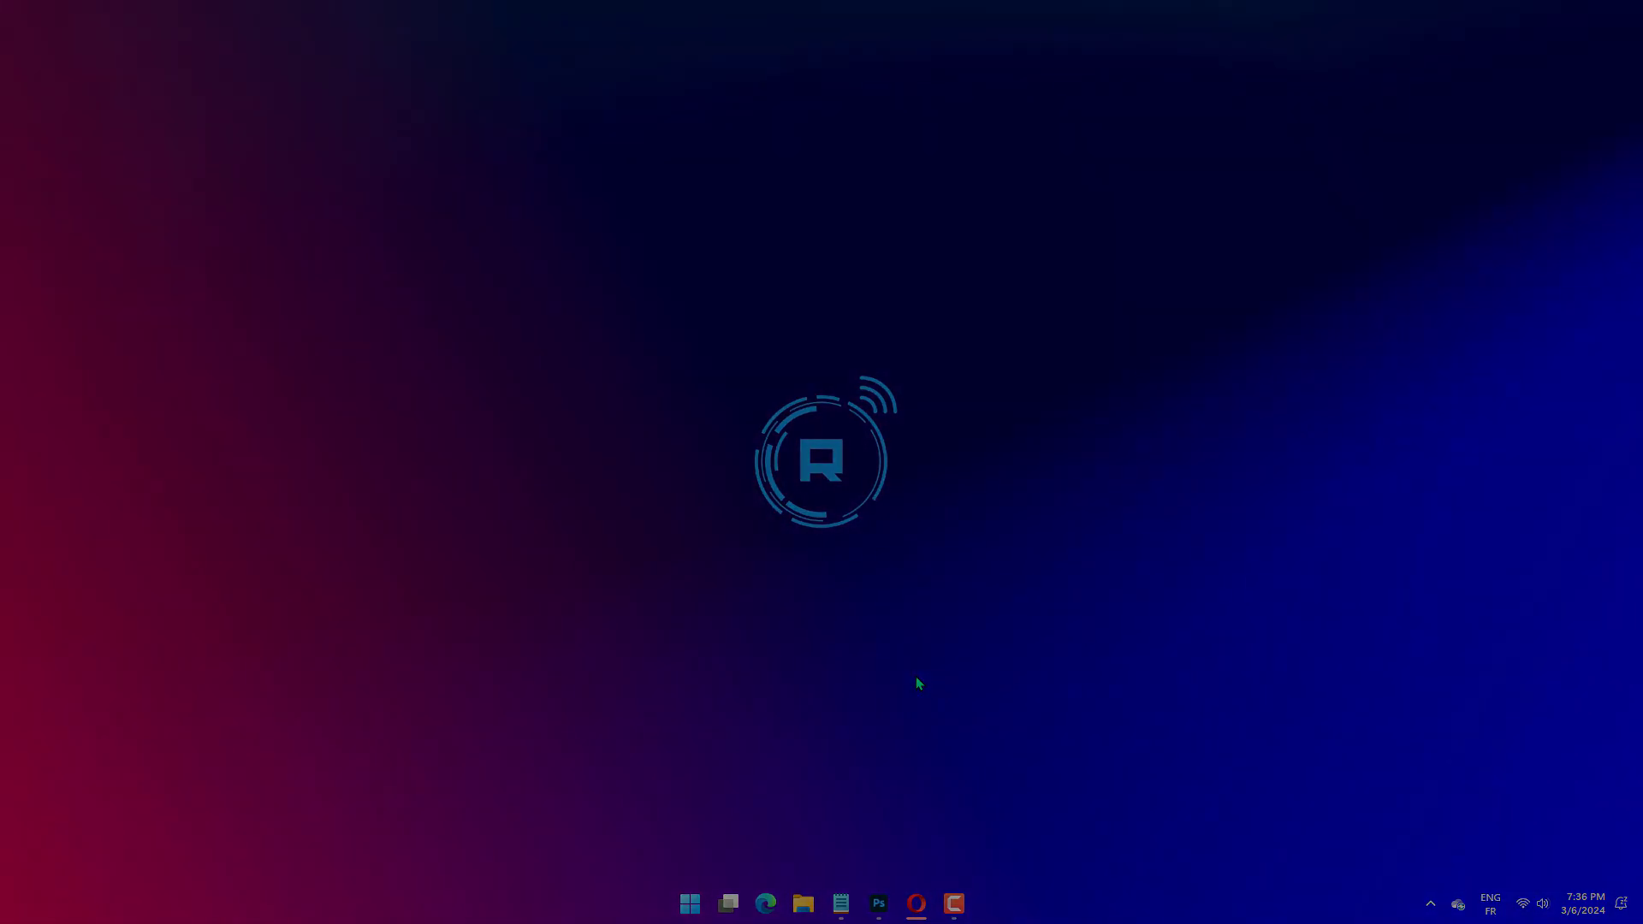
pyautogui.press('super+r')
pyautogui.write('regedit')
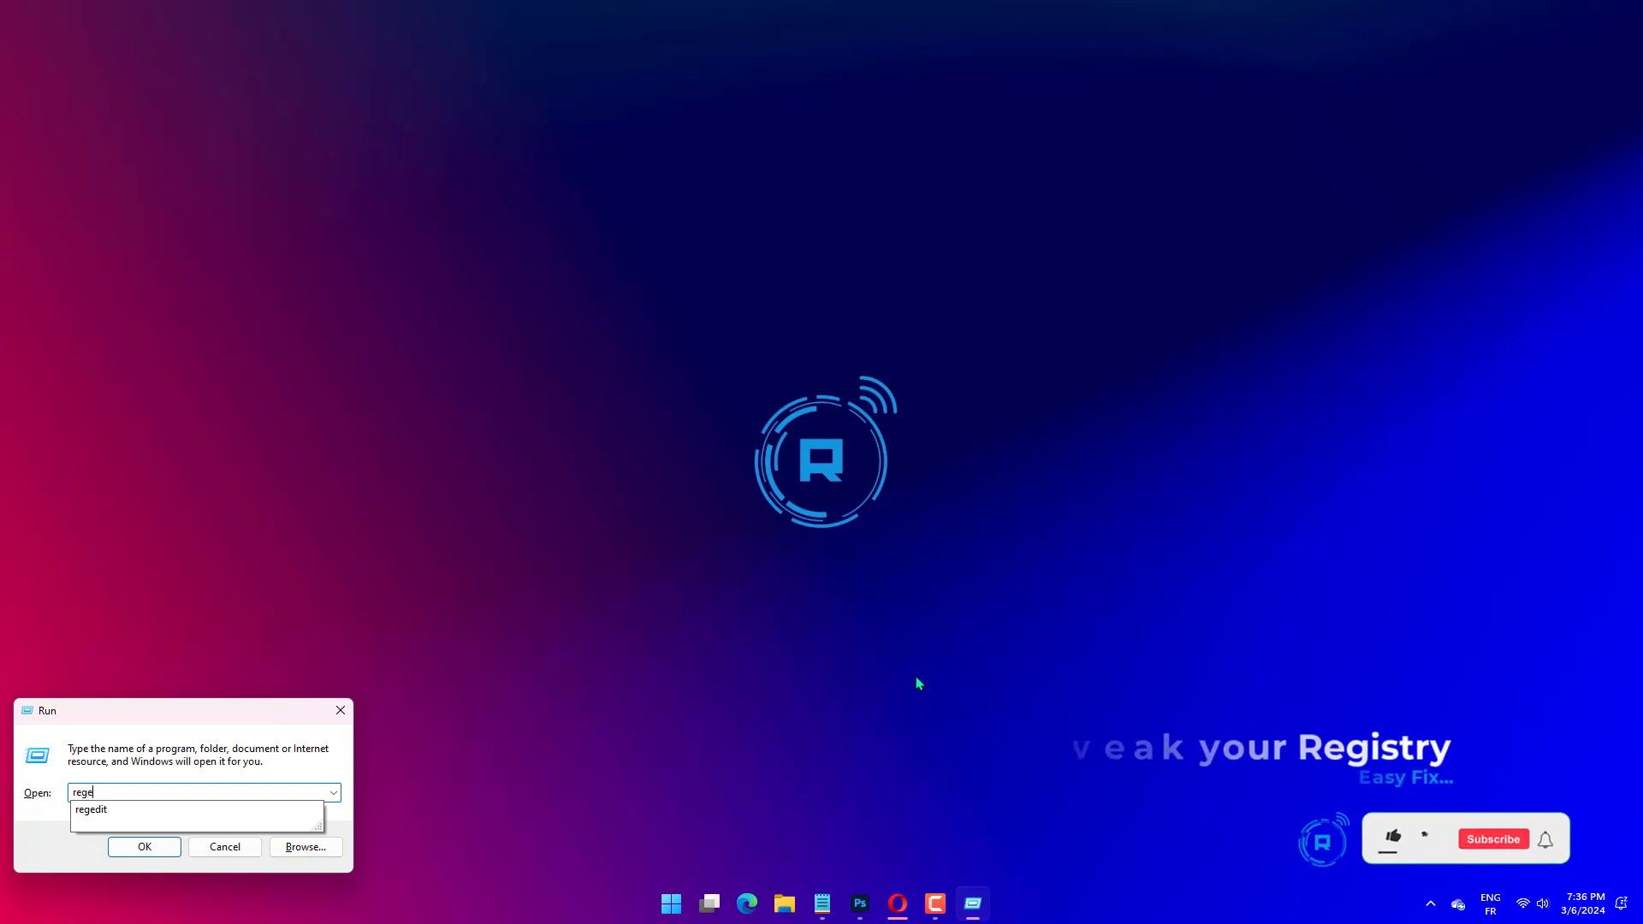
pyautogui.press('Return')
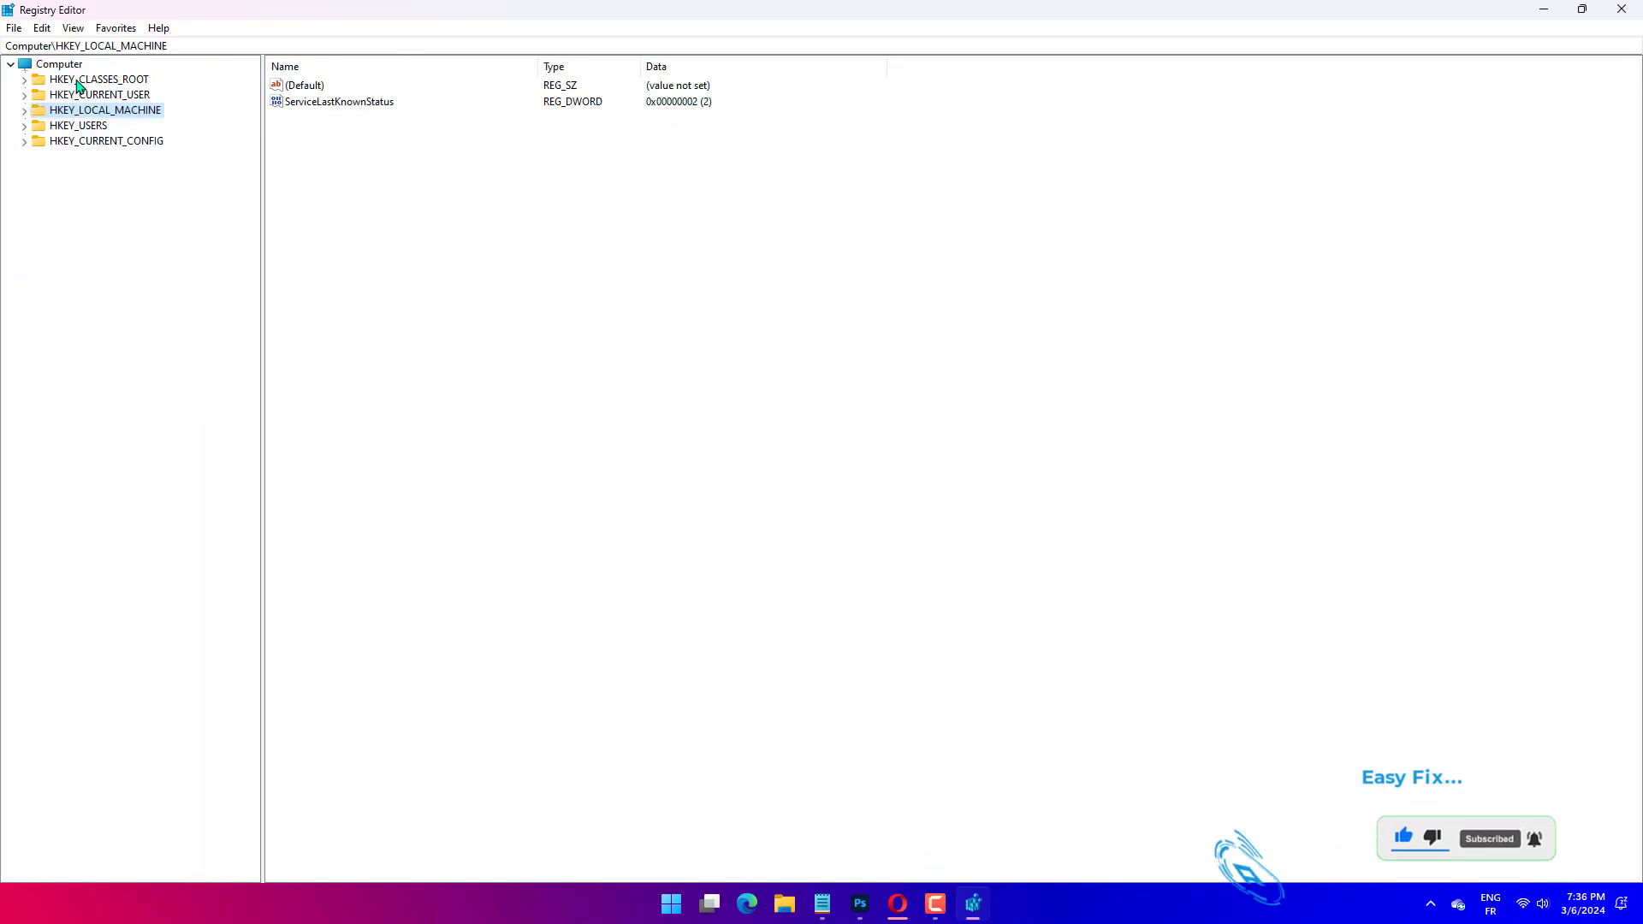
pyautogui.click(80, 82)
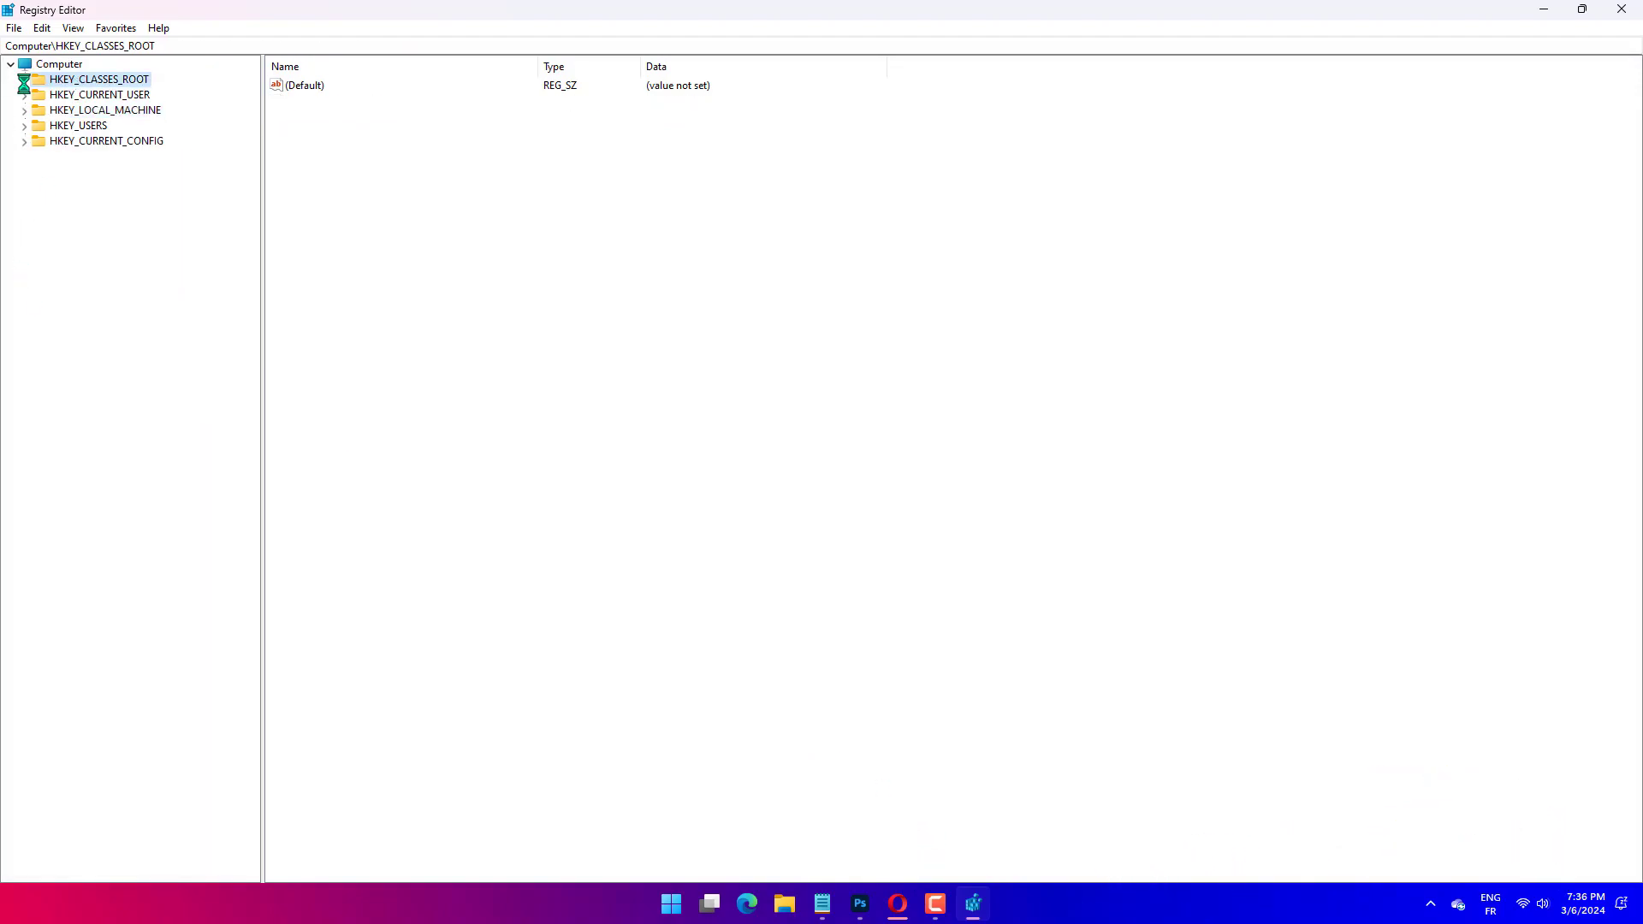
pyautogui.click(23, 82)
pyautogui.scroll(-10, 292, 330)
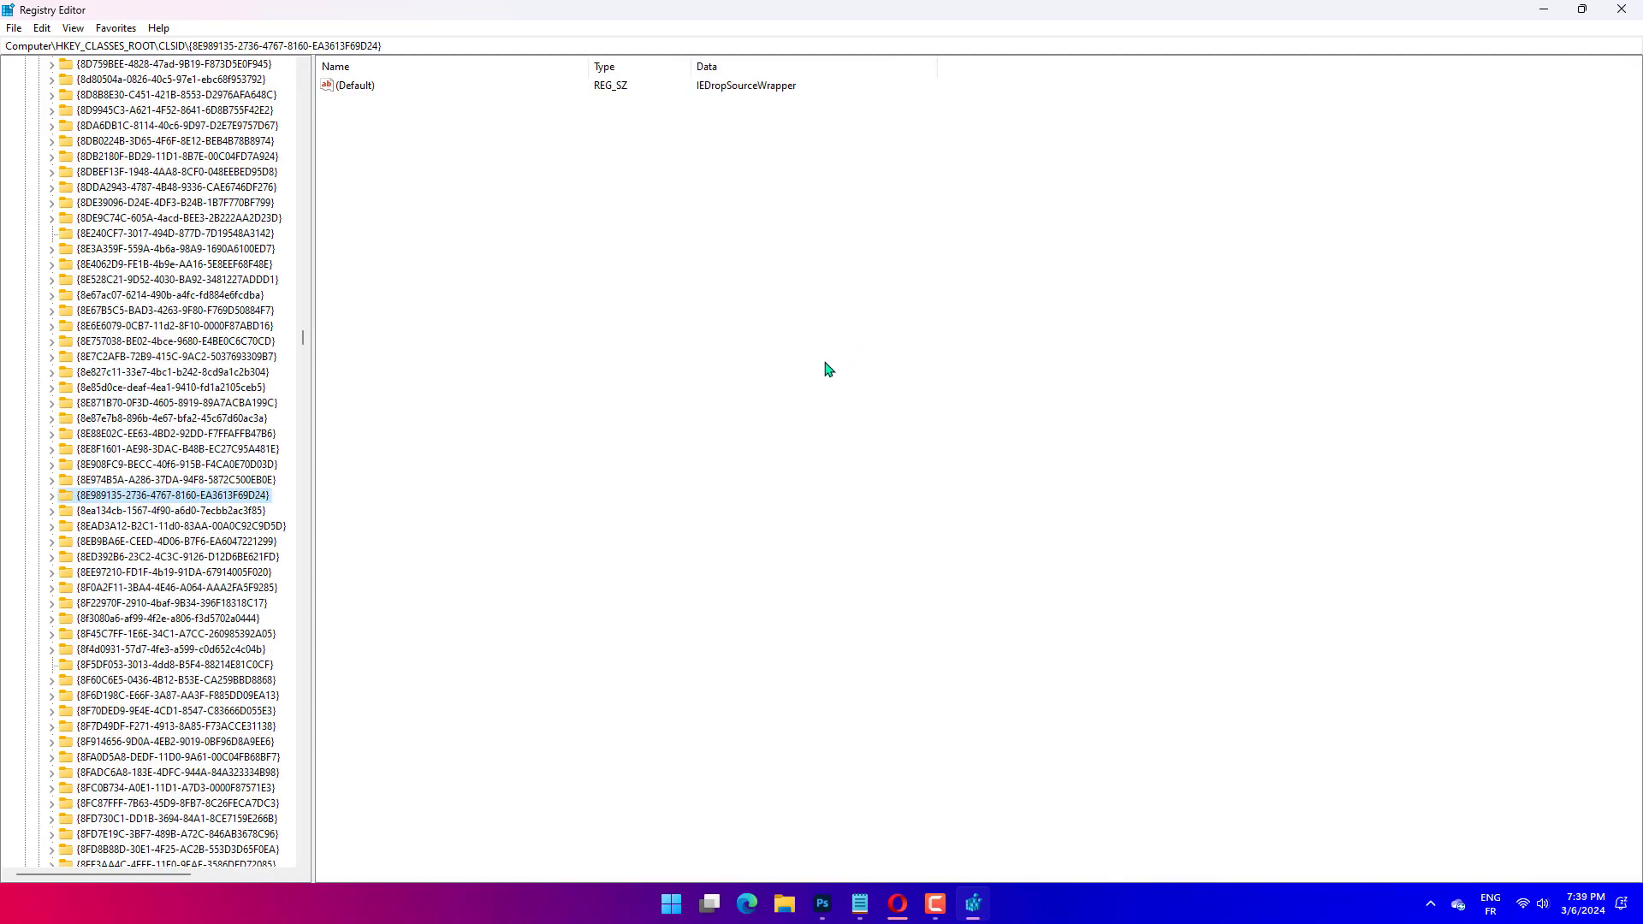
pyautogui.rightClick(233, 500)
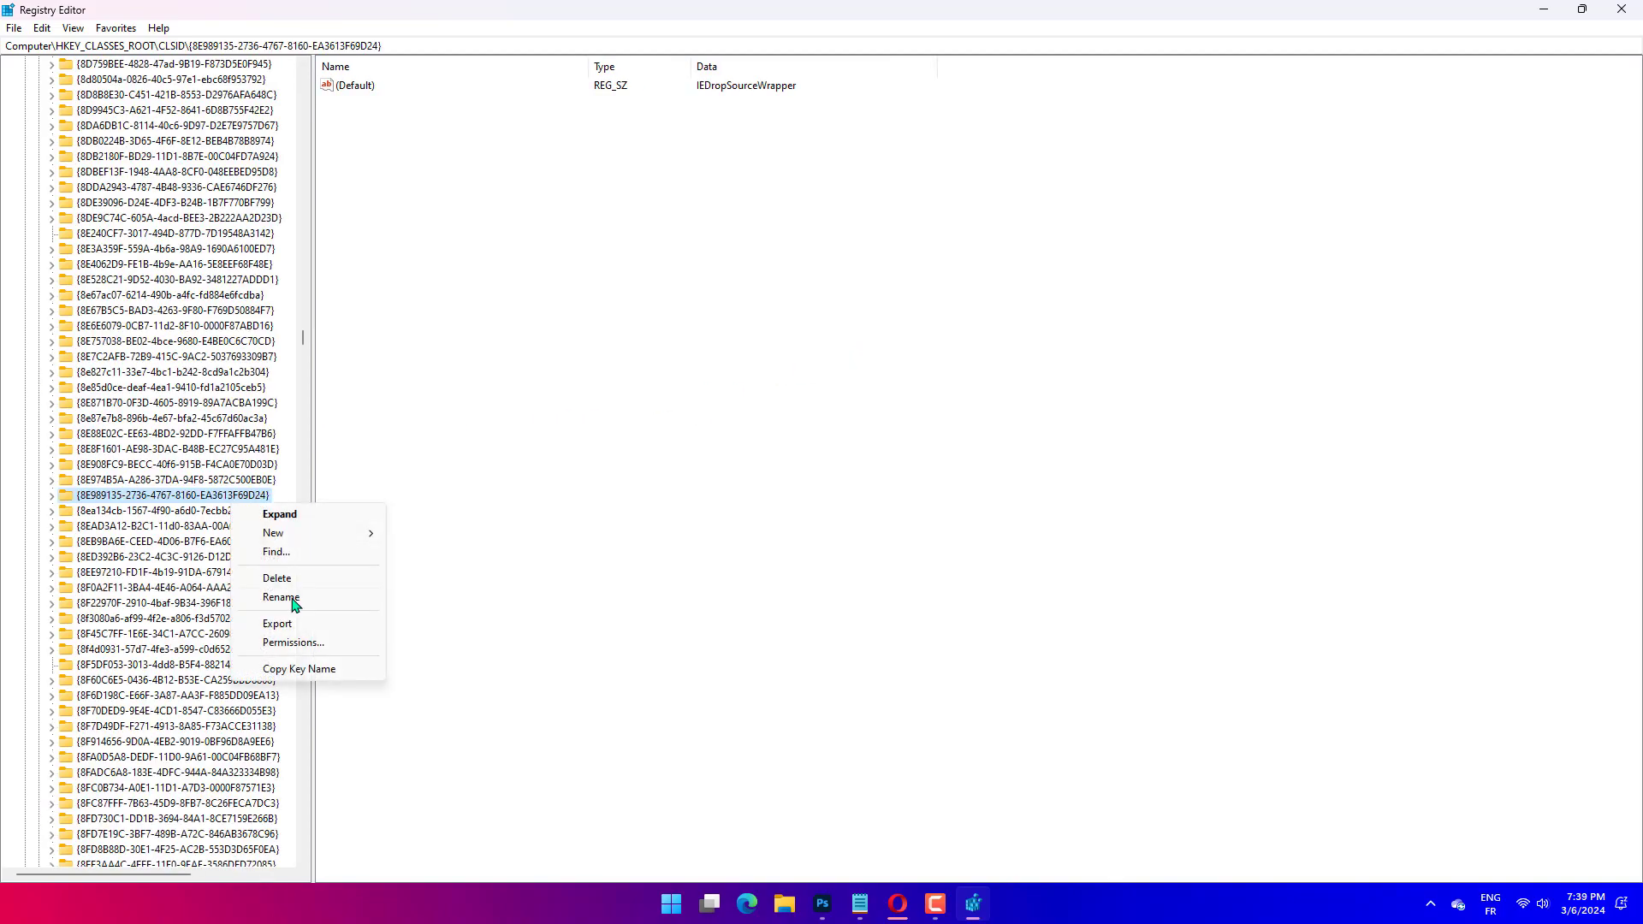
pyautogui.click(294, 641)
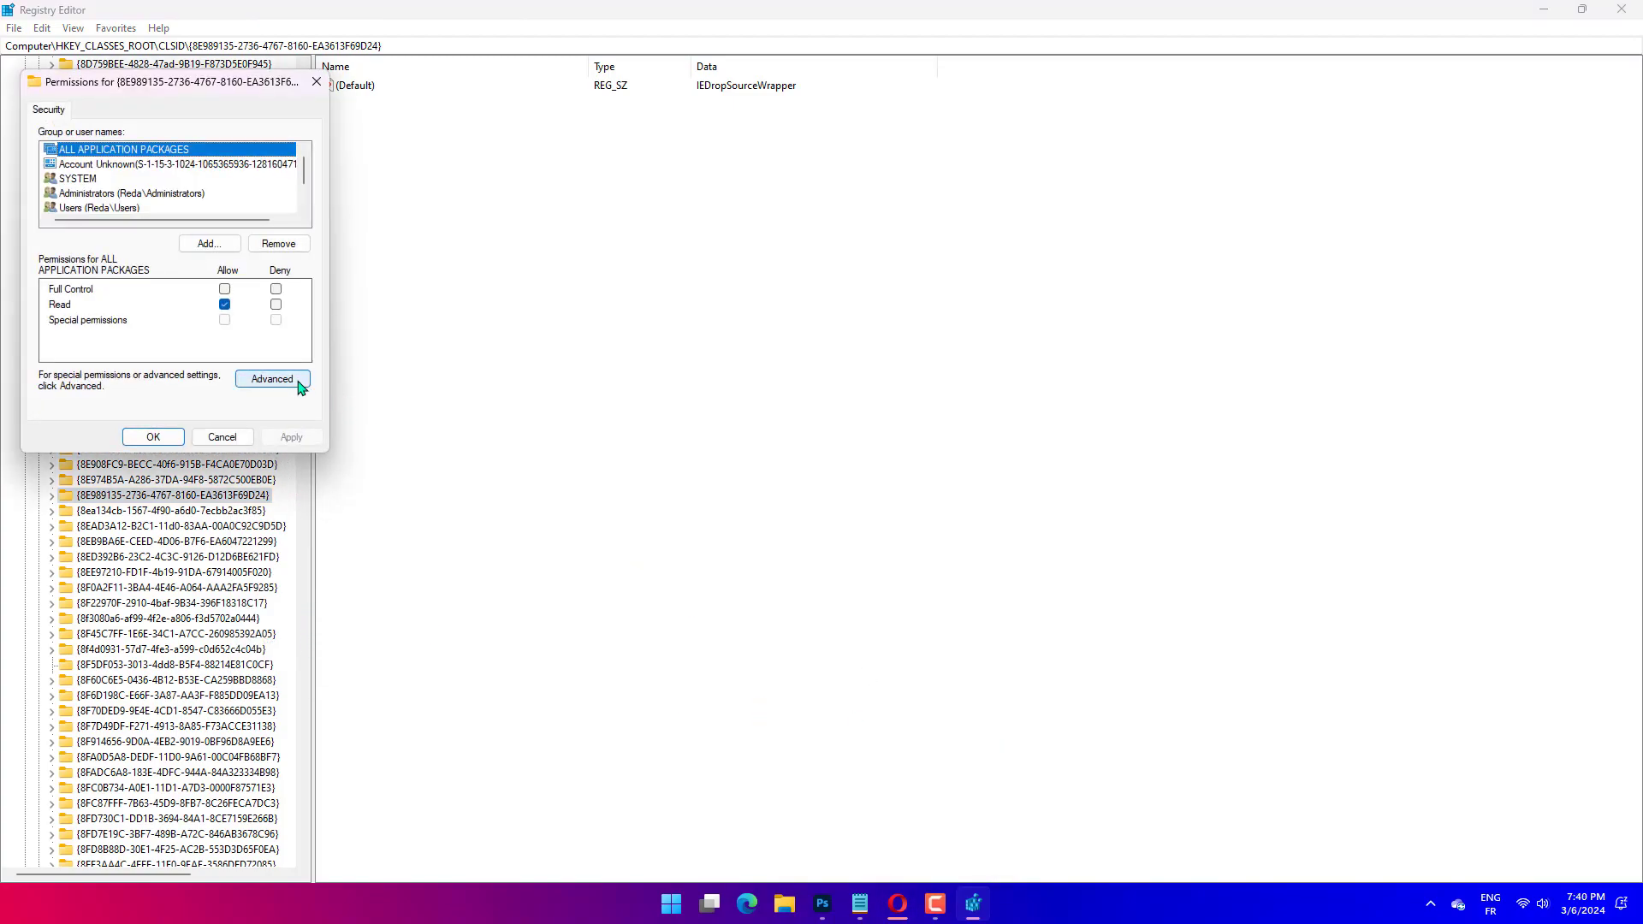
pyautogui.click(271, 379)
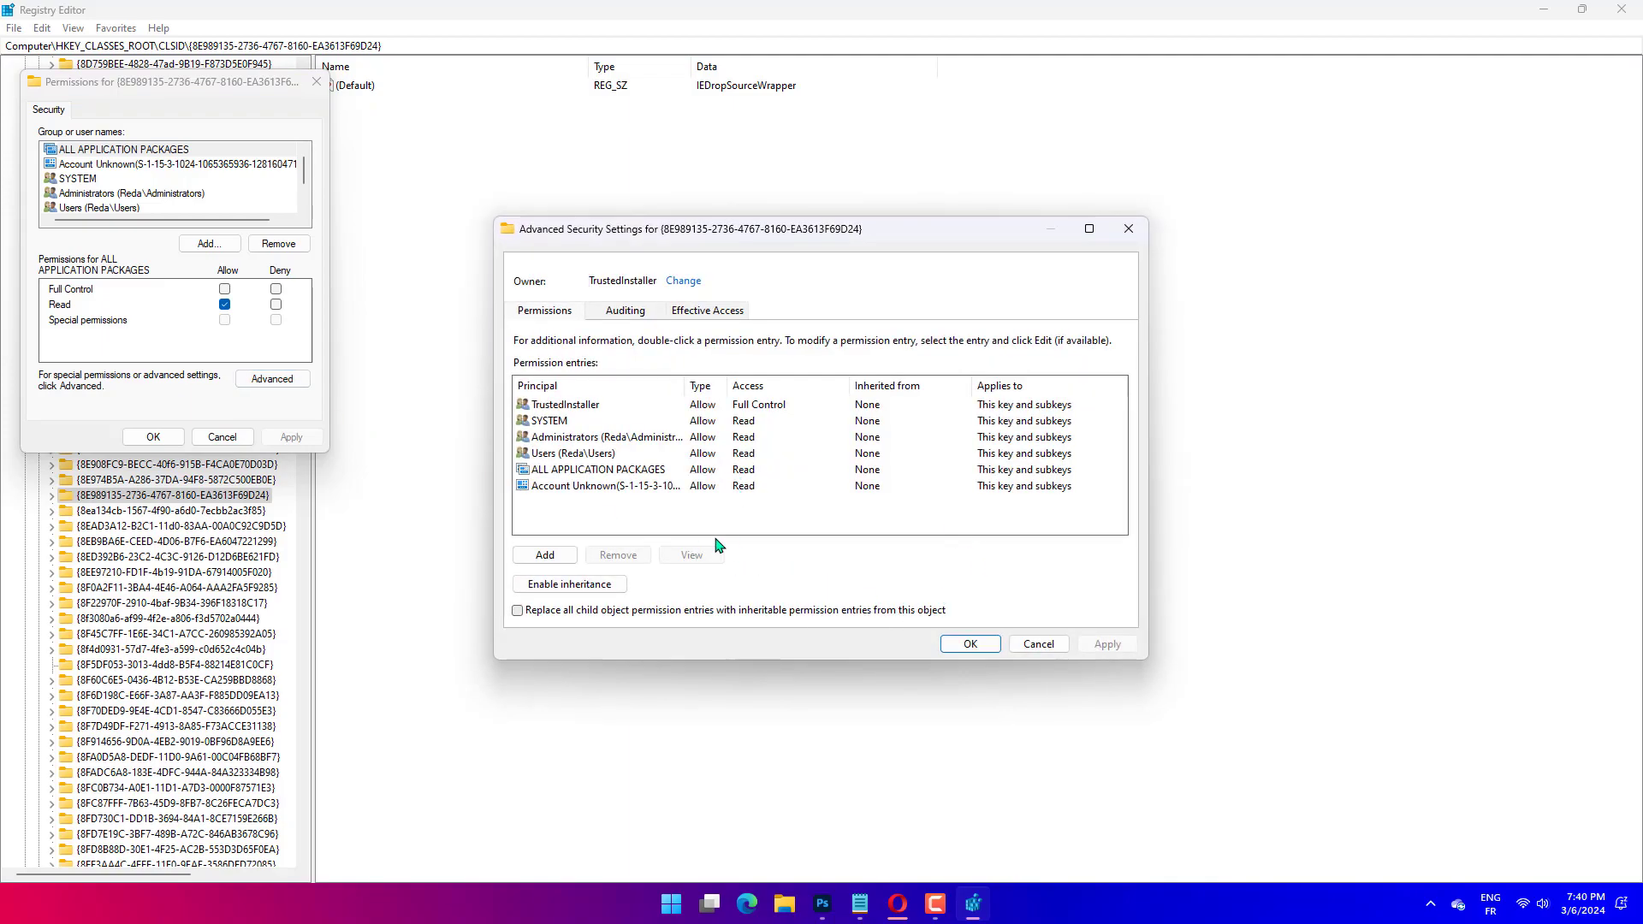
pyautogui.click(546, 555)
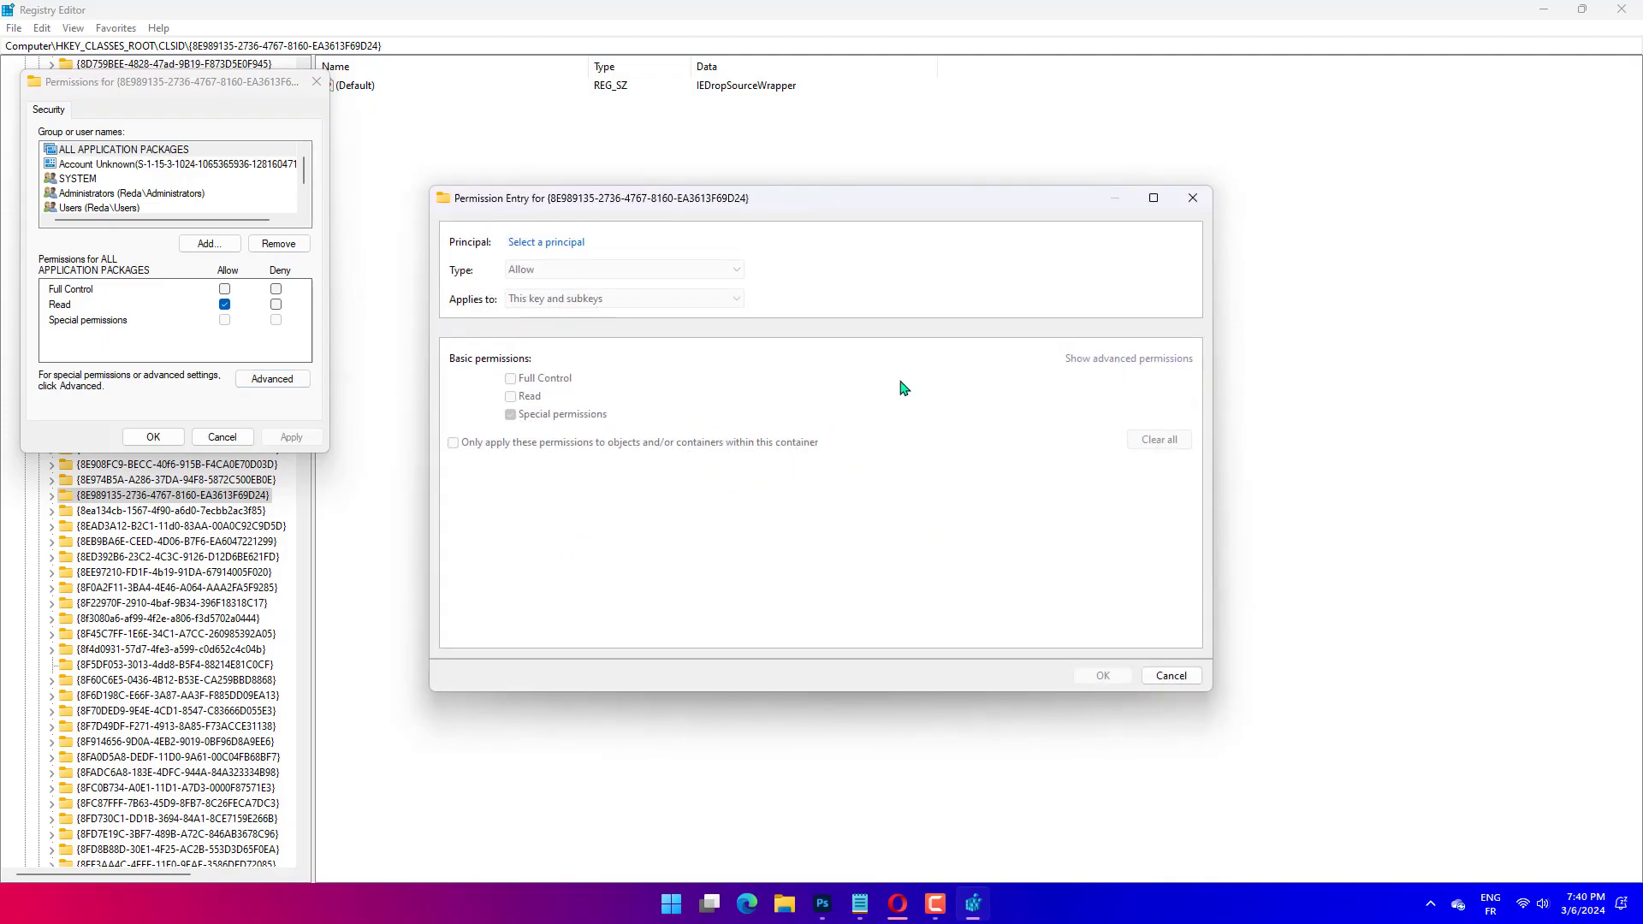
pyautogui.click(1205, 200)
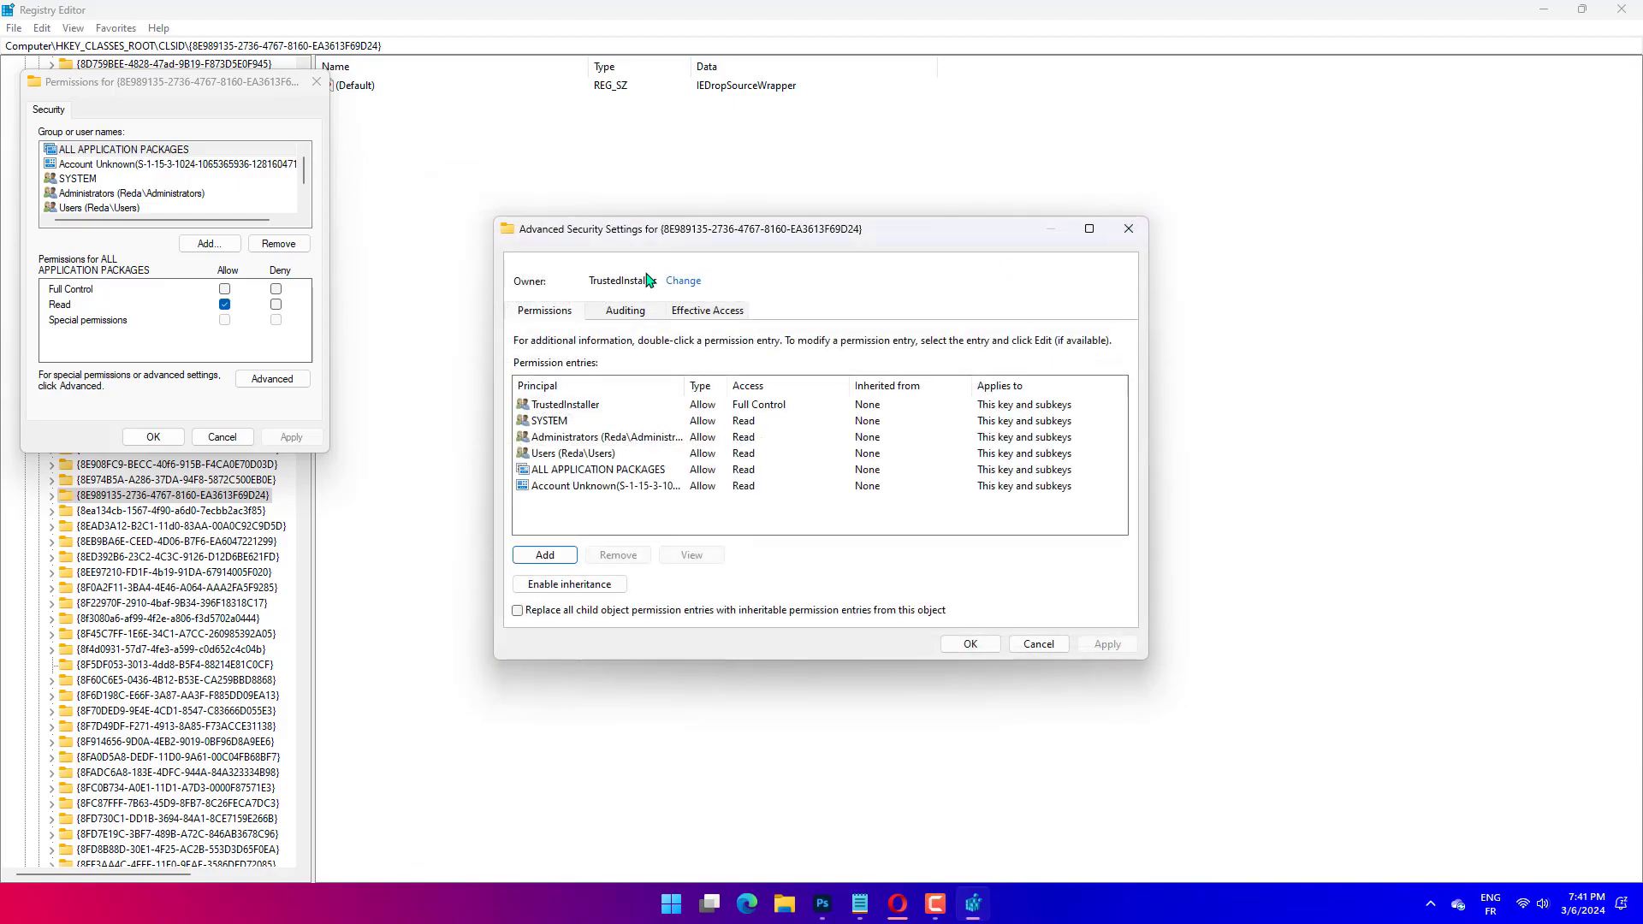
# Review the Auditing and Effective Access settings and the ALL APPLICATION PACKAGES entry details.
pyautogui.click(634, 312)
pyautogui.click(704, 311)
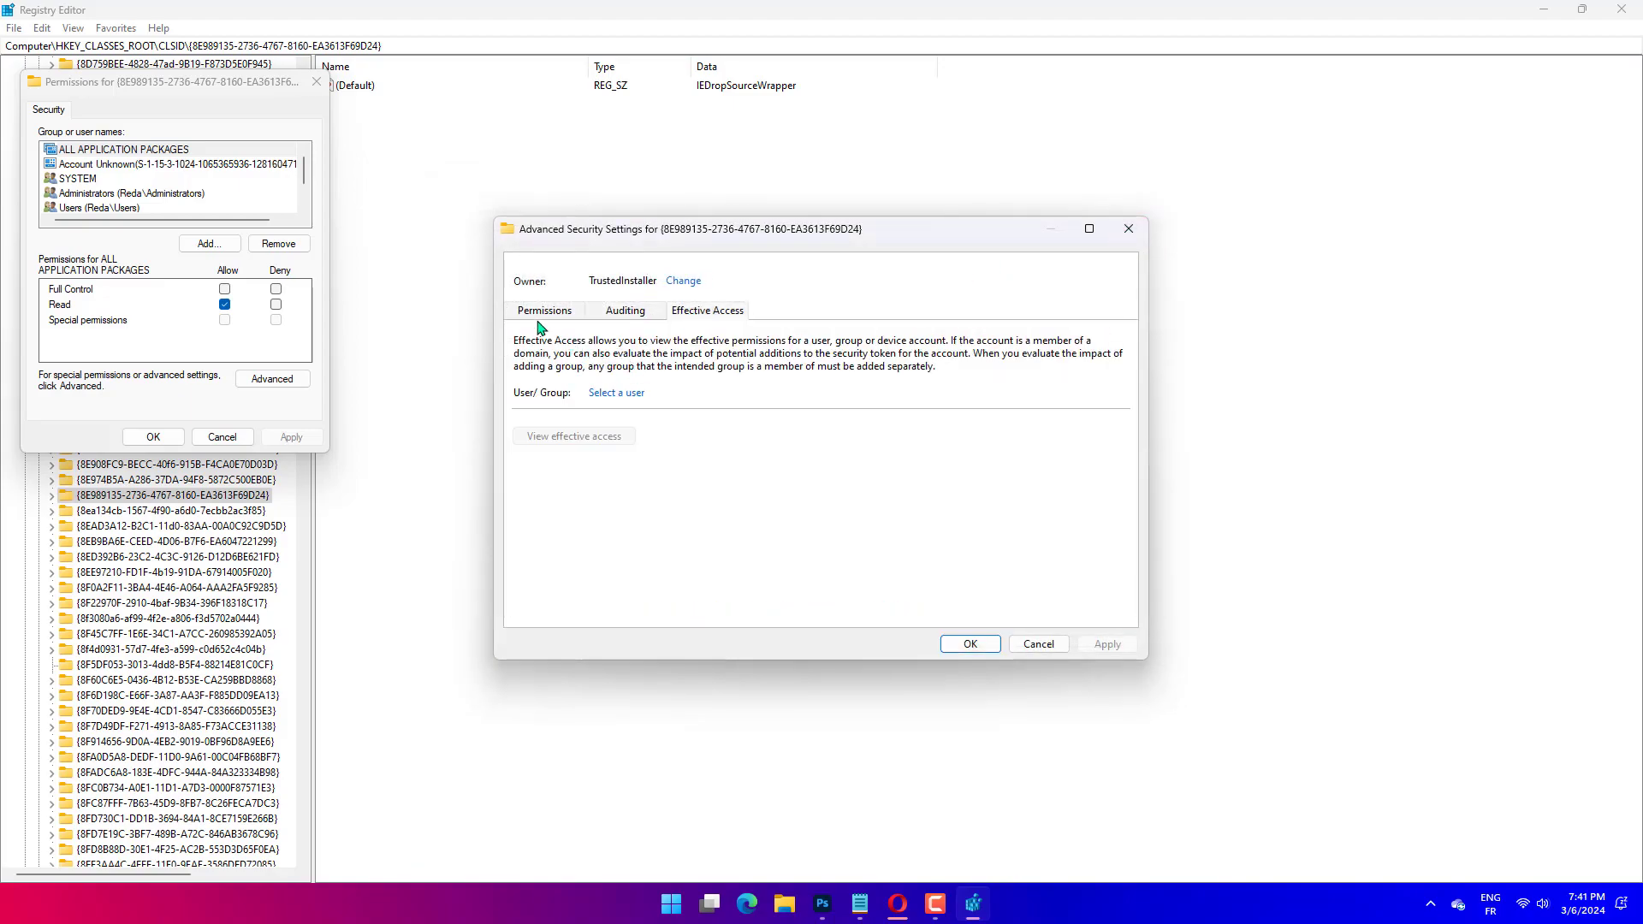
pyautogui.click(598, 312)
pyautogui.click(684, 487)
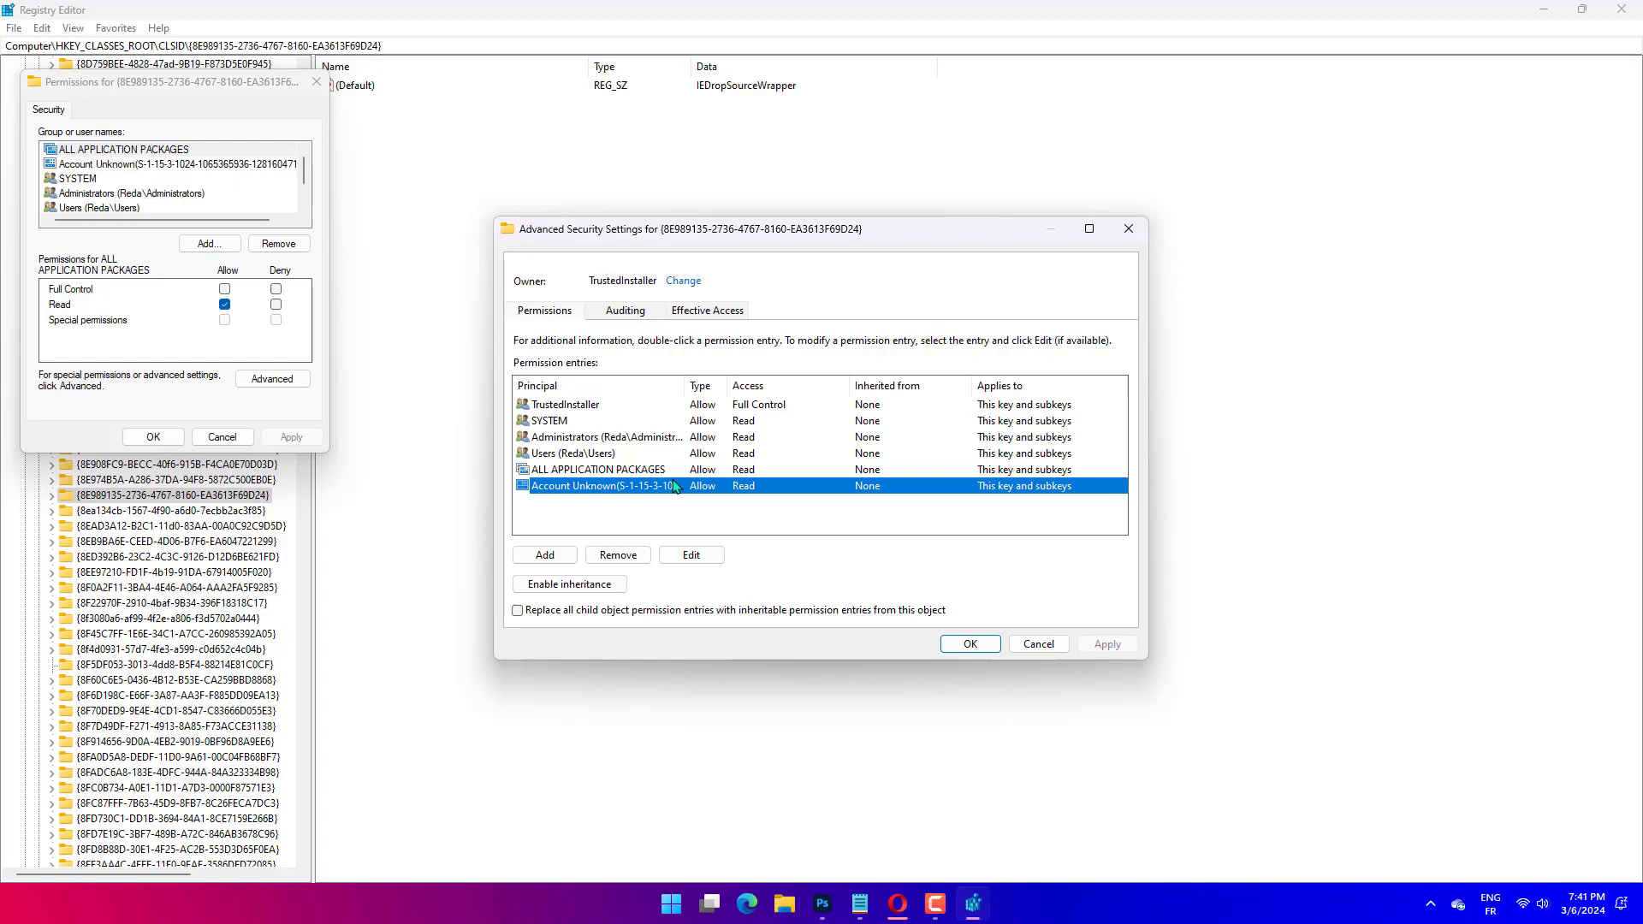
pyautogui.click(690, 555)
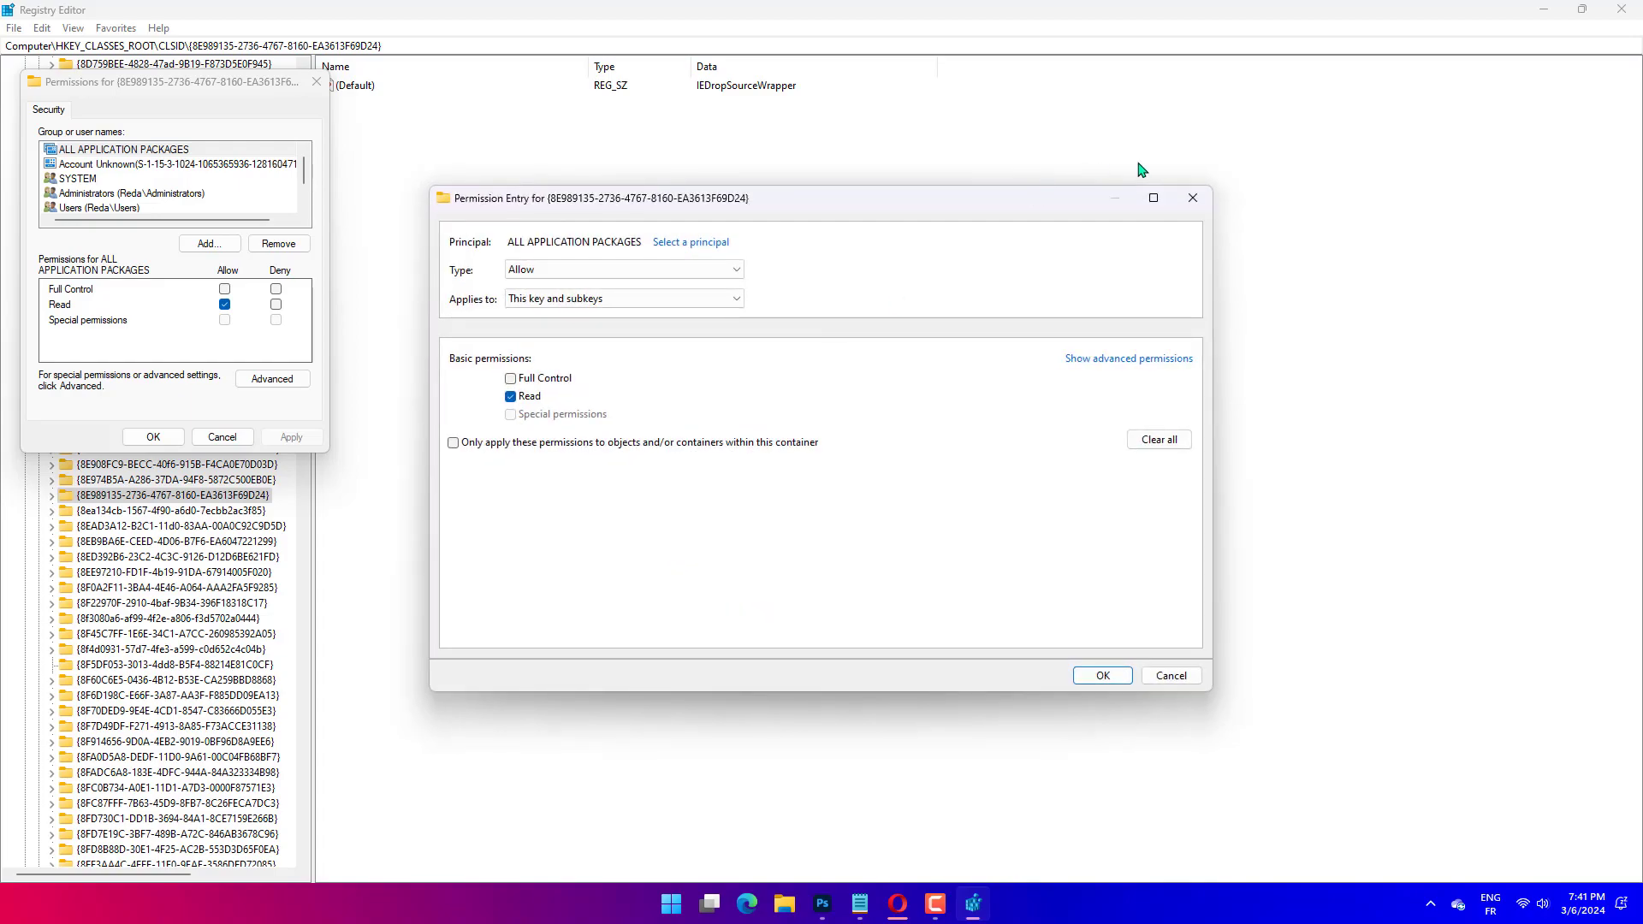
# Close all the permission dialogs and Registry Editor.
pyautogui.click(1195, 196)
pyautogui.click(1130, 218)
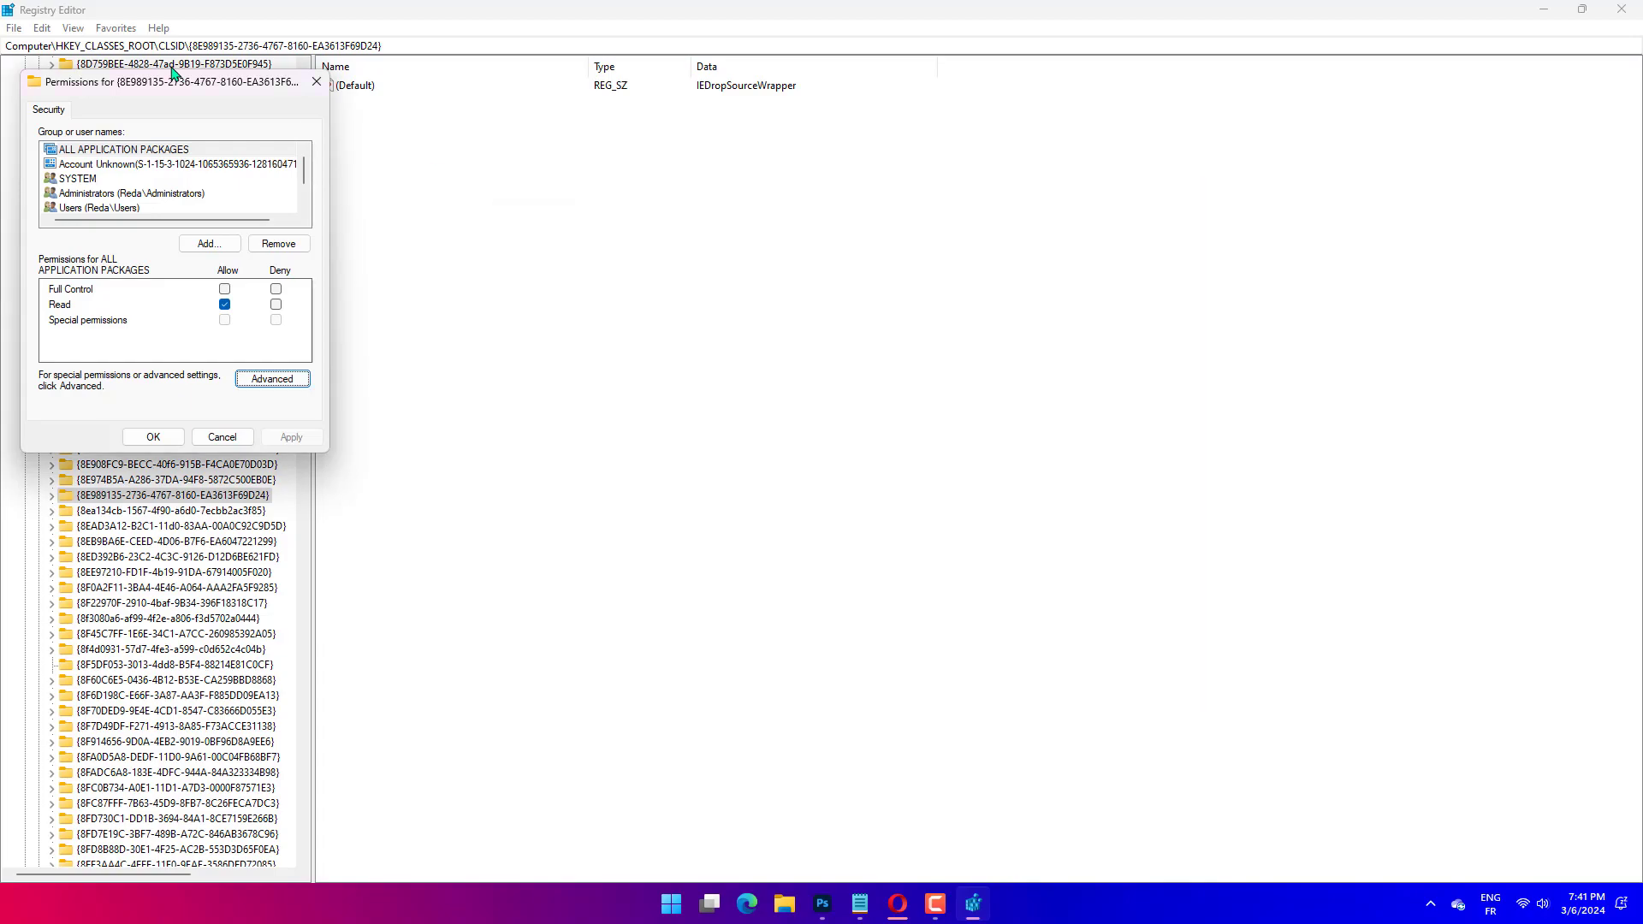
pyautogui.click(317, 84)
pyautogui.click(1620, 8)
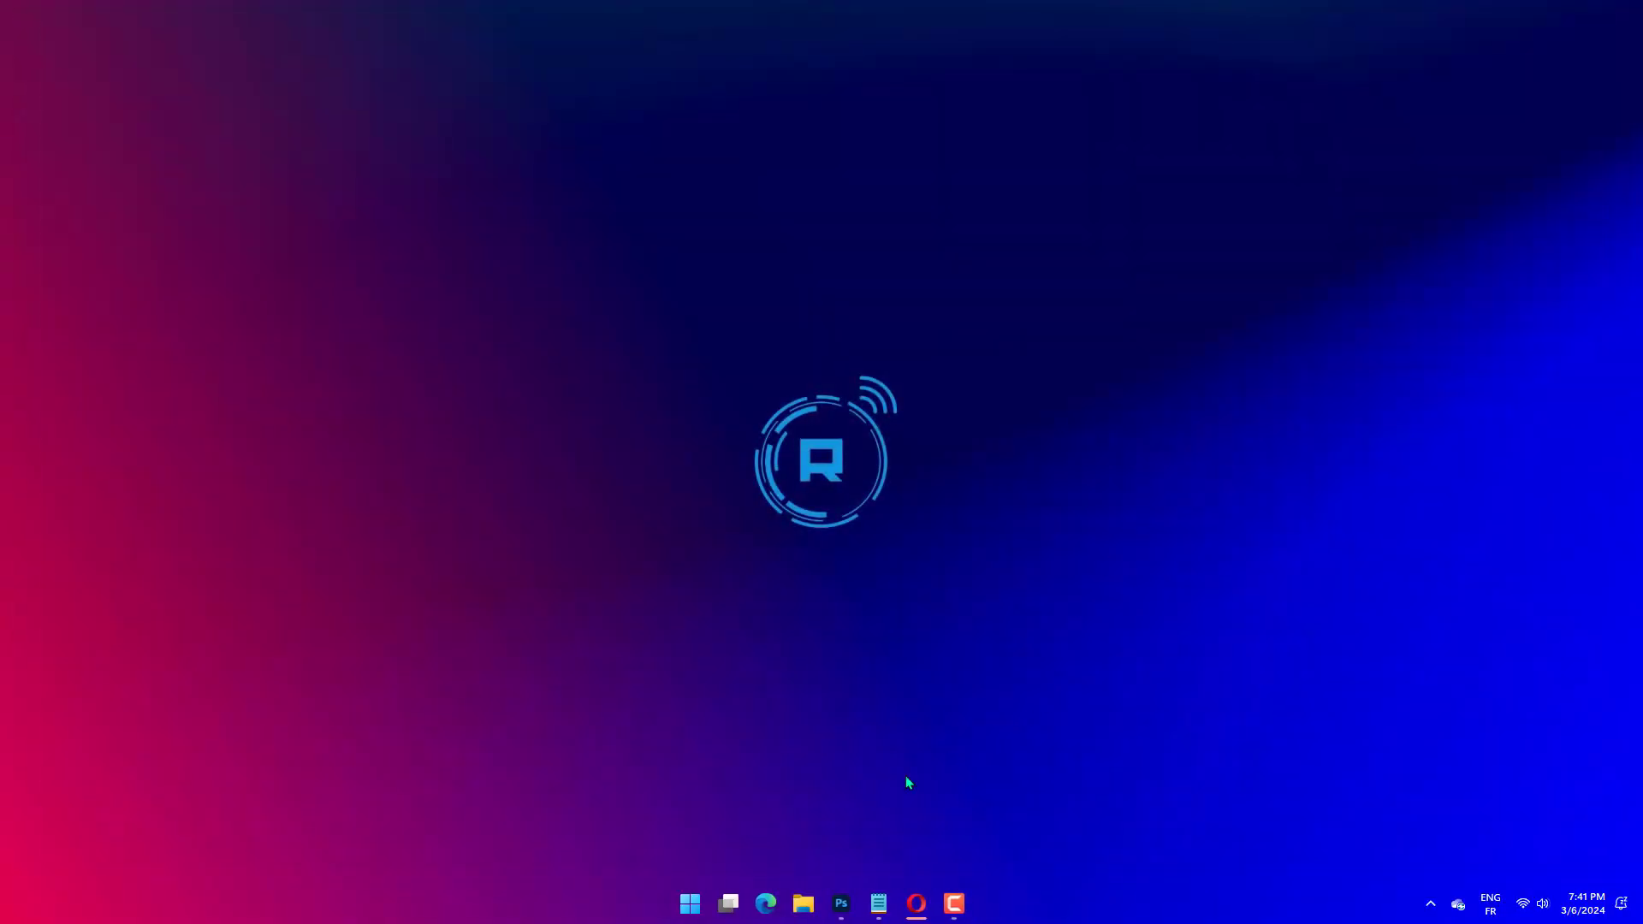
# Restart the computer from the Start menu power options.
pyautogui.click(690, 904)
pyautogui.click(1033, 847)
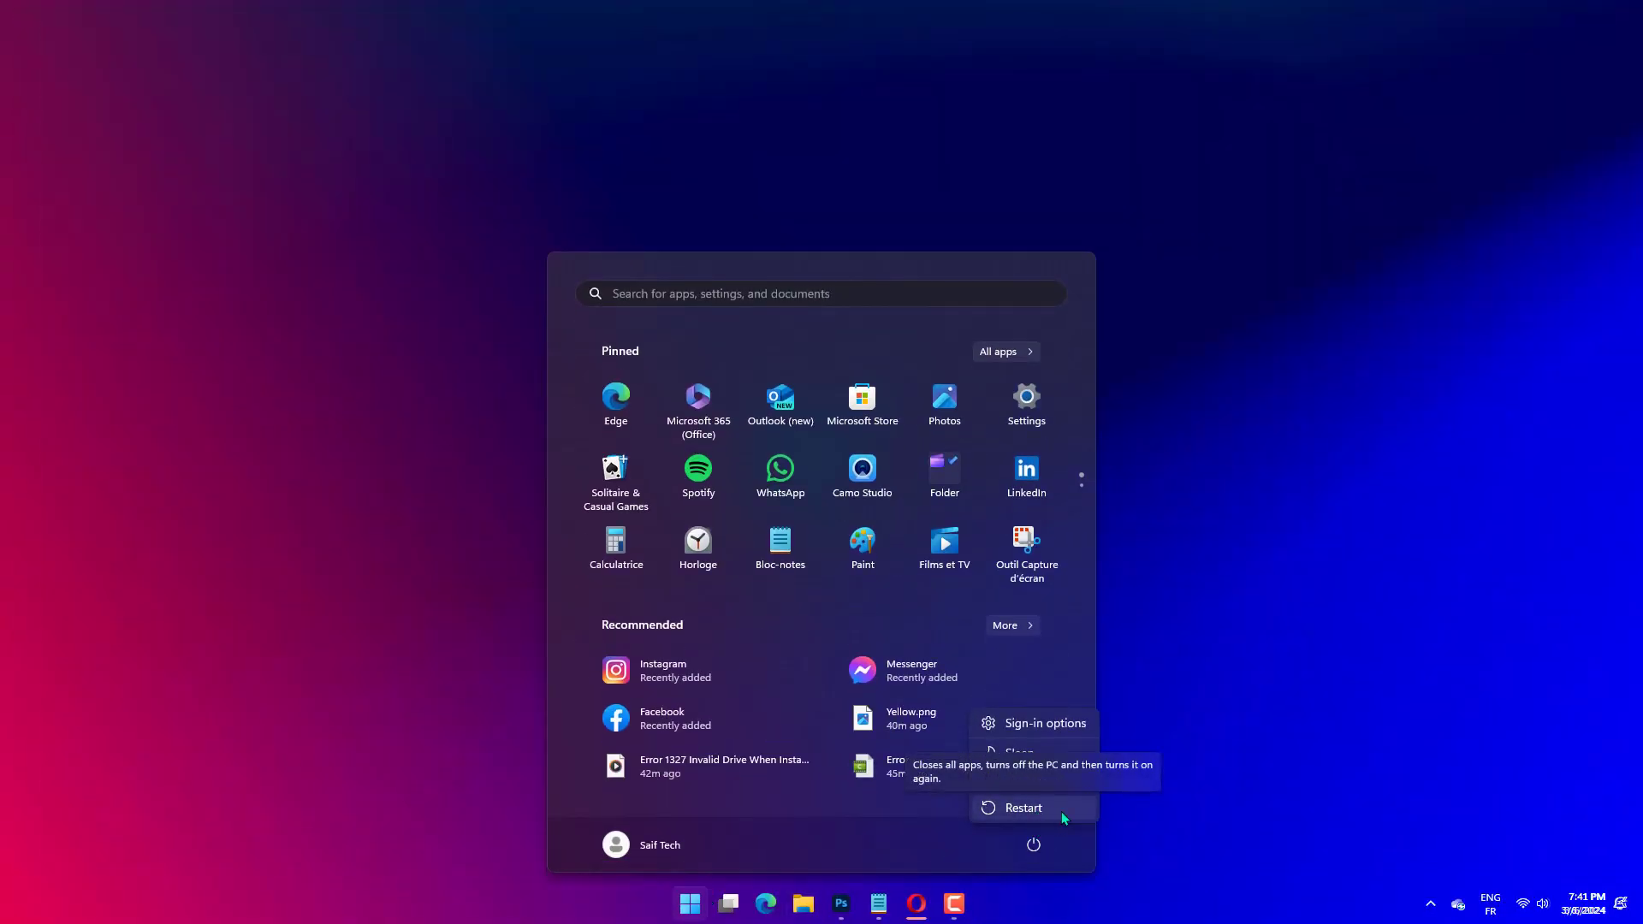
pyautogui.click(1024, 807)
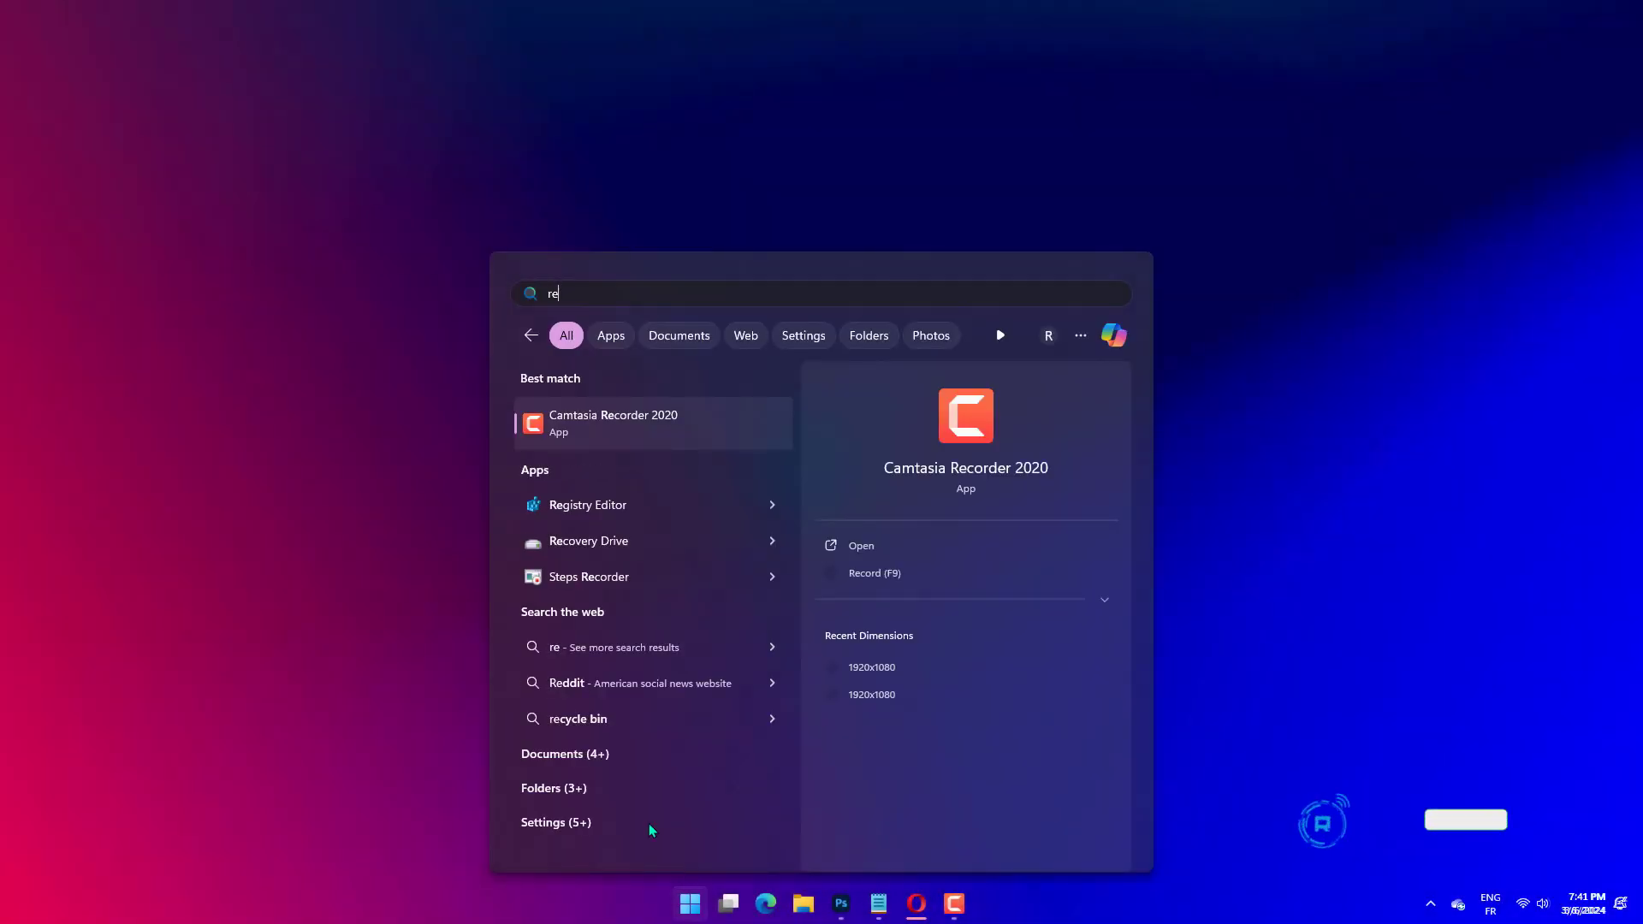
pyautogui.write('gedit')
# Navigate Registry Editor to Shell Extensions\Approved and open one of its values.
pyautogui.press('Return')
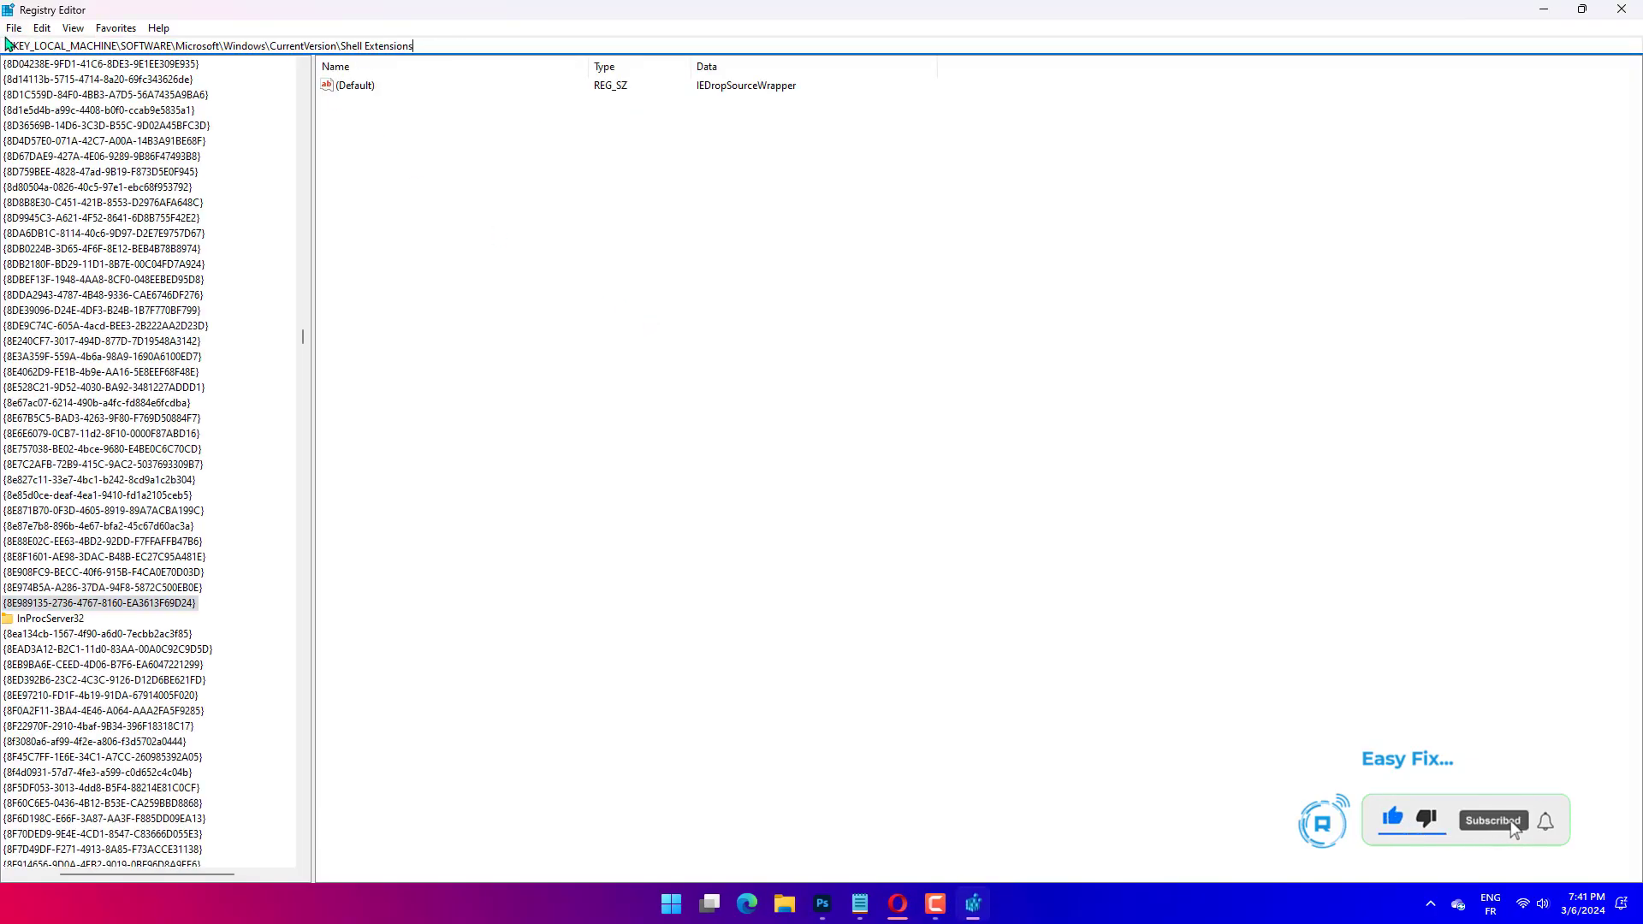
pyautogui.click(107, 46)
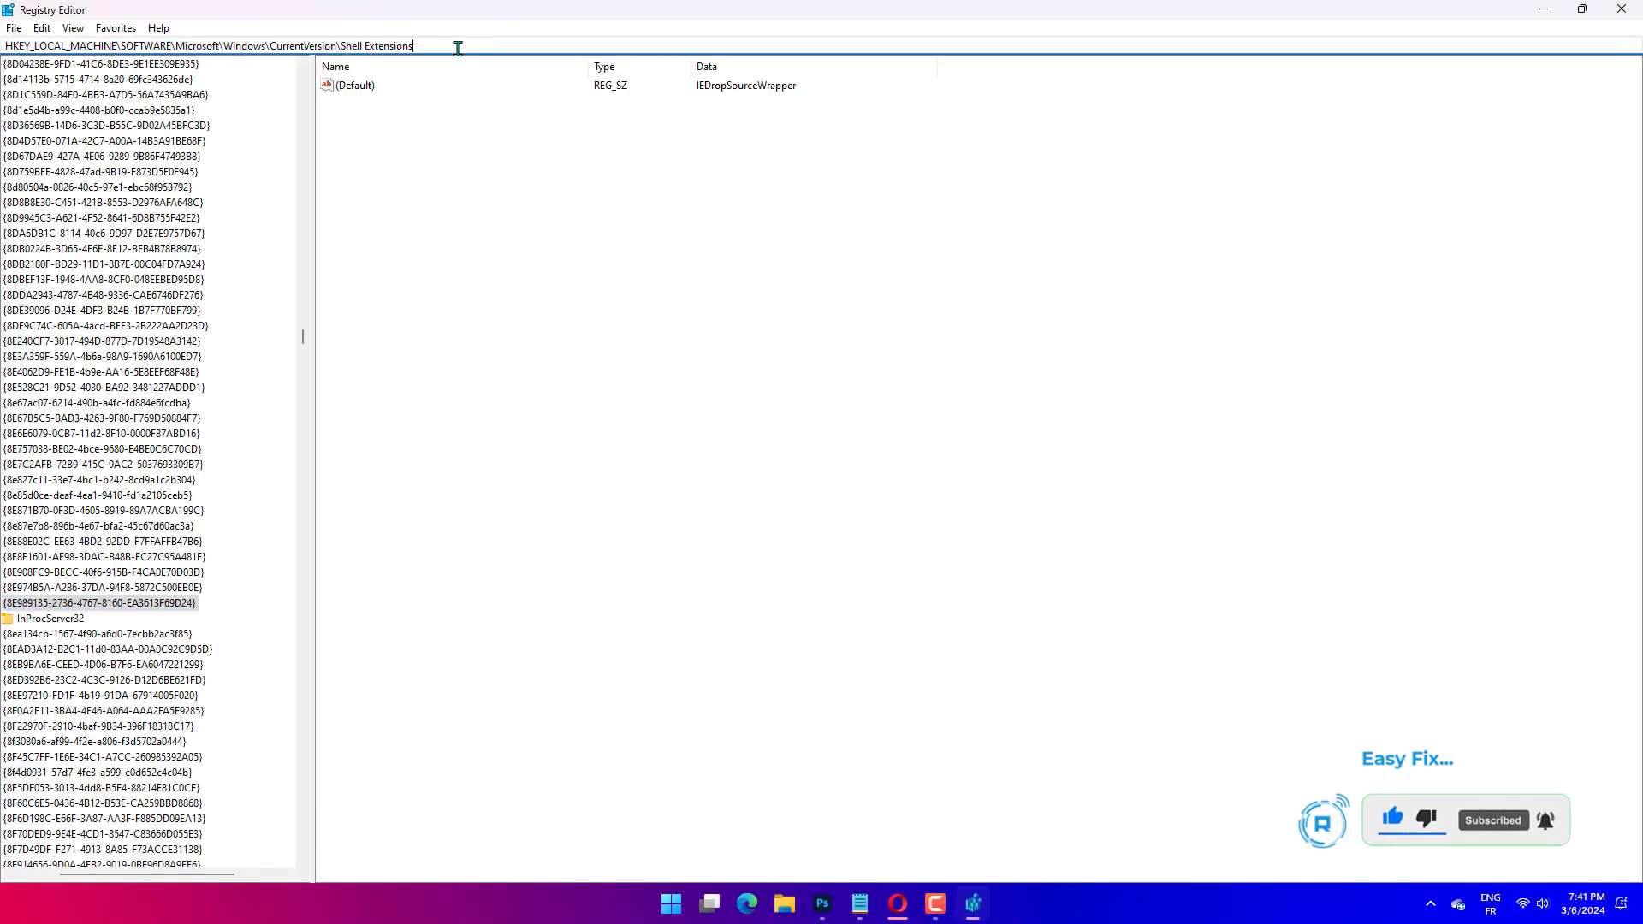
pyautogui.press('Return')
pyautogui.moveTo(465, 46); pyautogui.dragTo(59, 46)
pyautogui.click(666, 77)
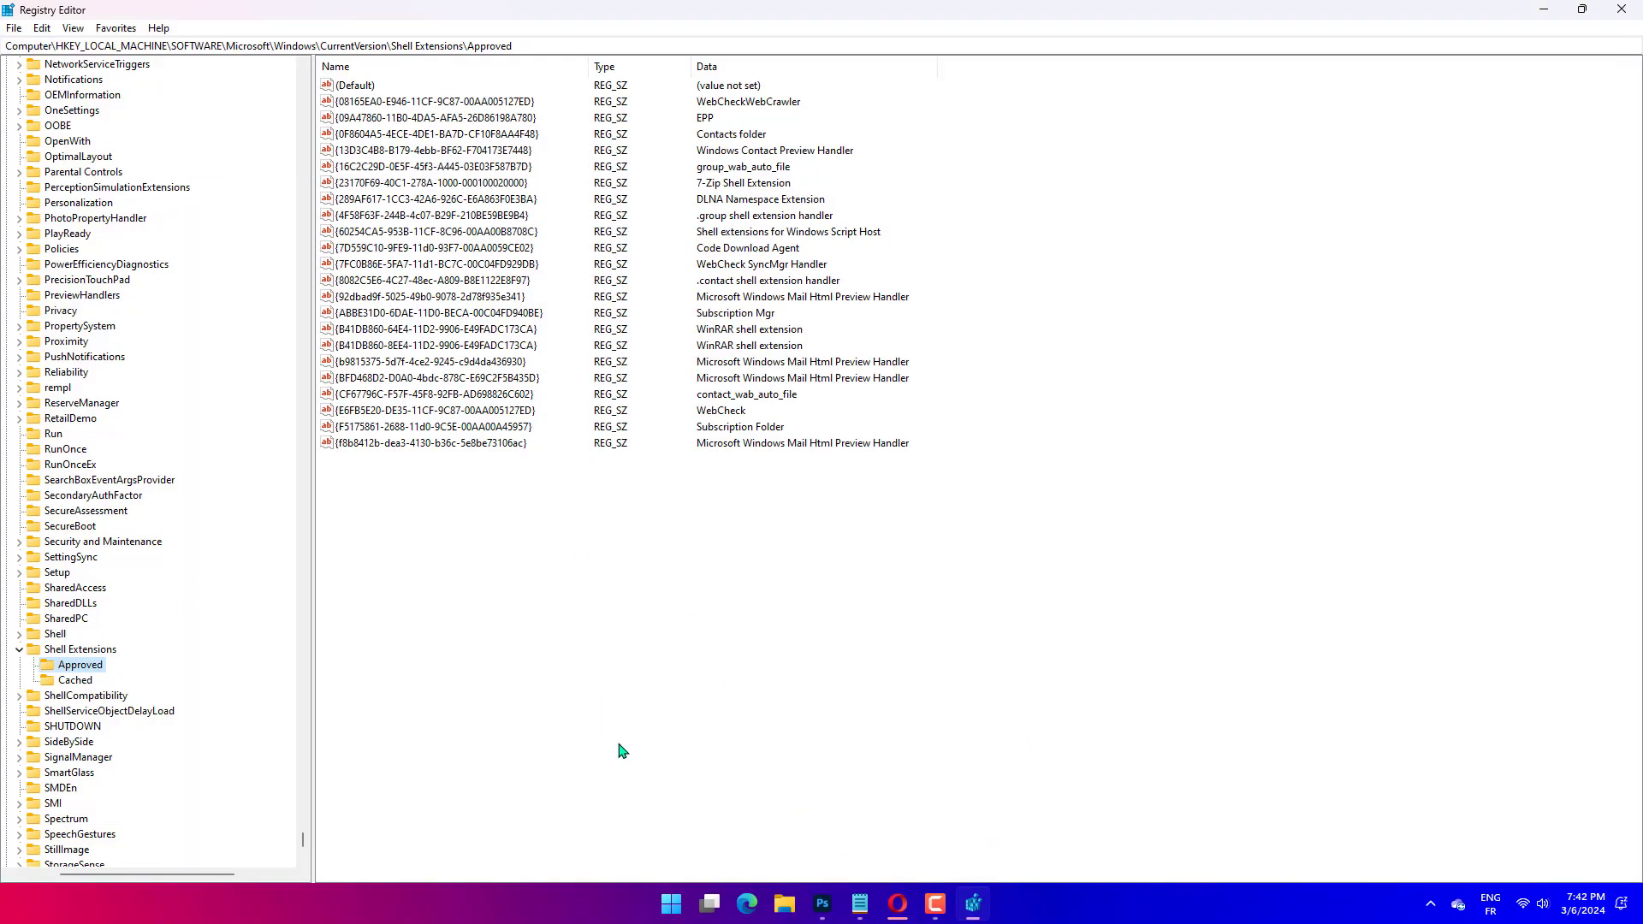
pyautogui.doubleClick(353, 197)
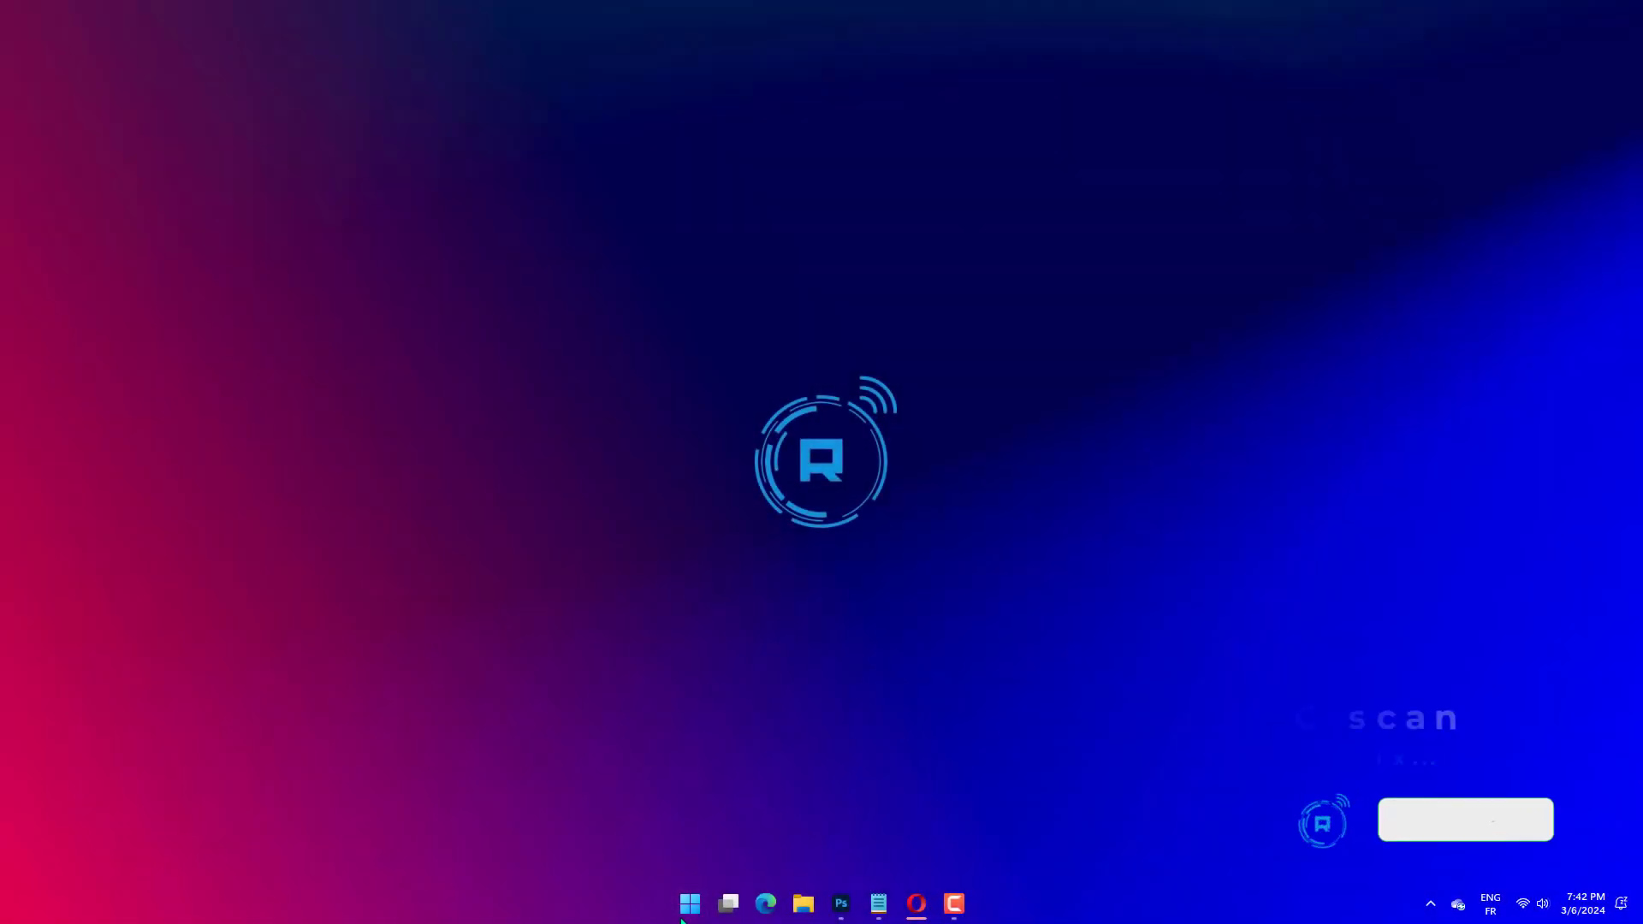
# Run sfc /scannow in an administrator Command Prompt, closing it once verification starts.
pyautogui.click(690, 904)
pyautogui.write('cmd')
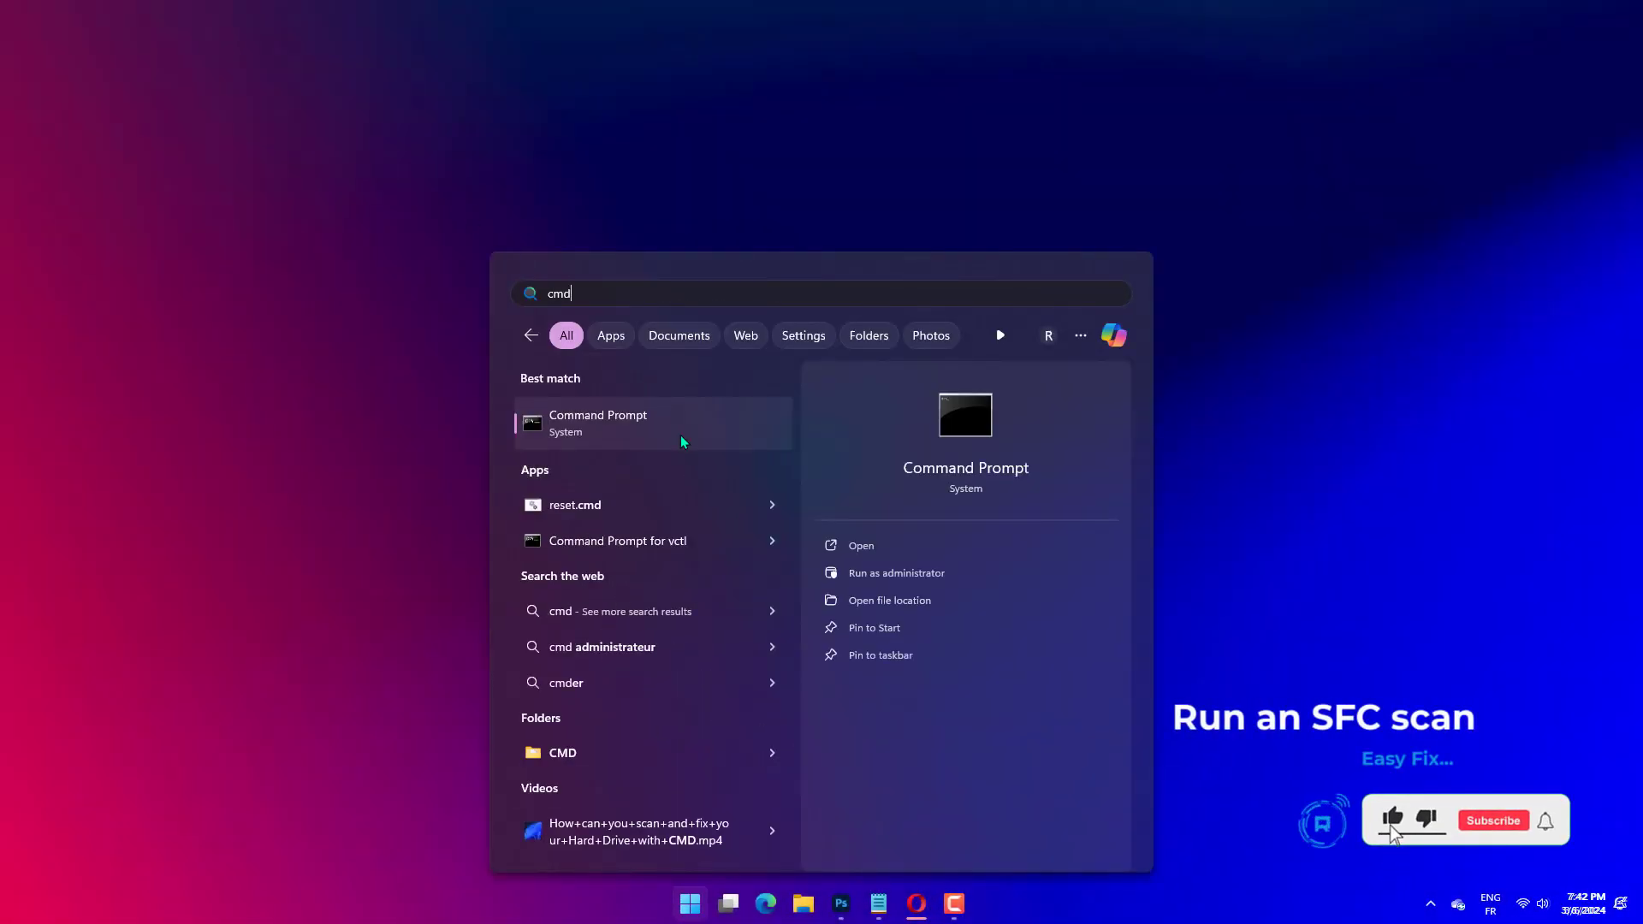
pyautogui.rightClick(680, 435)
pyautogui.click(721, 461)
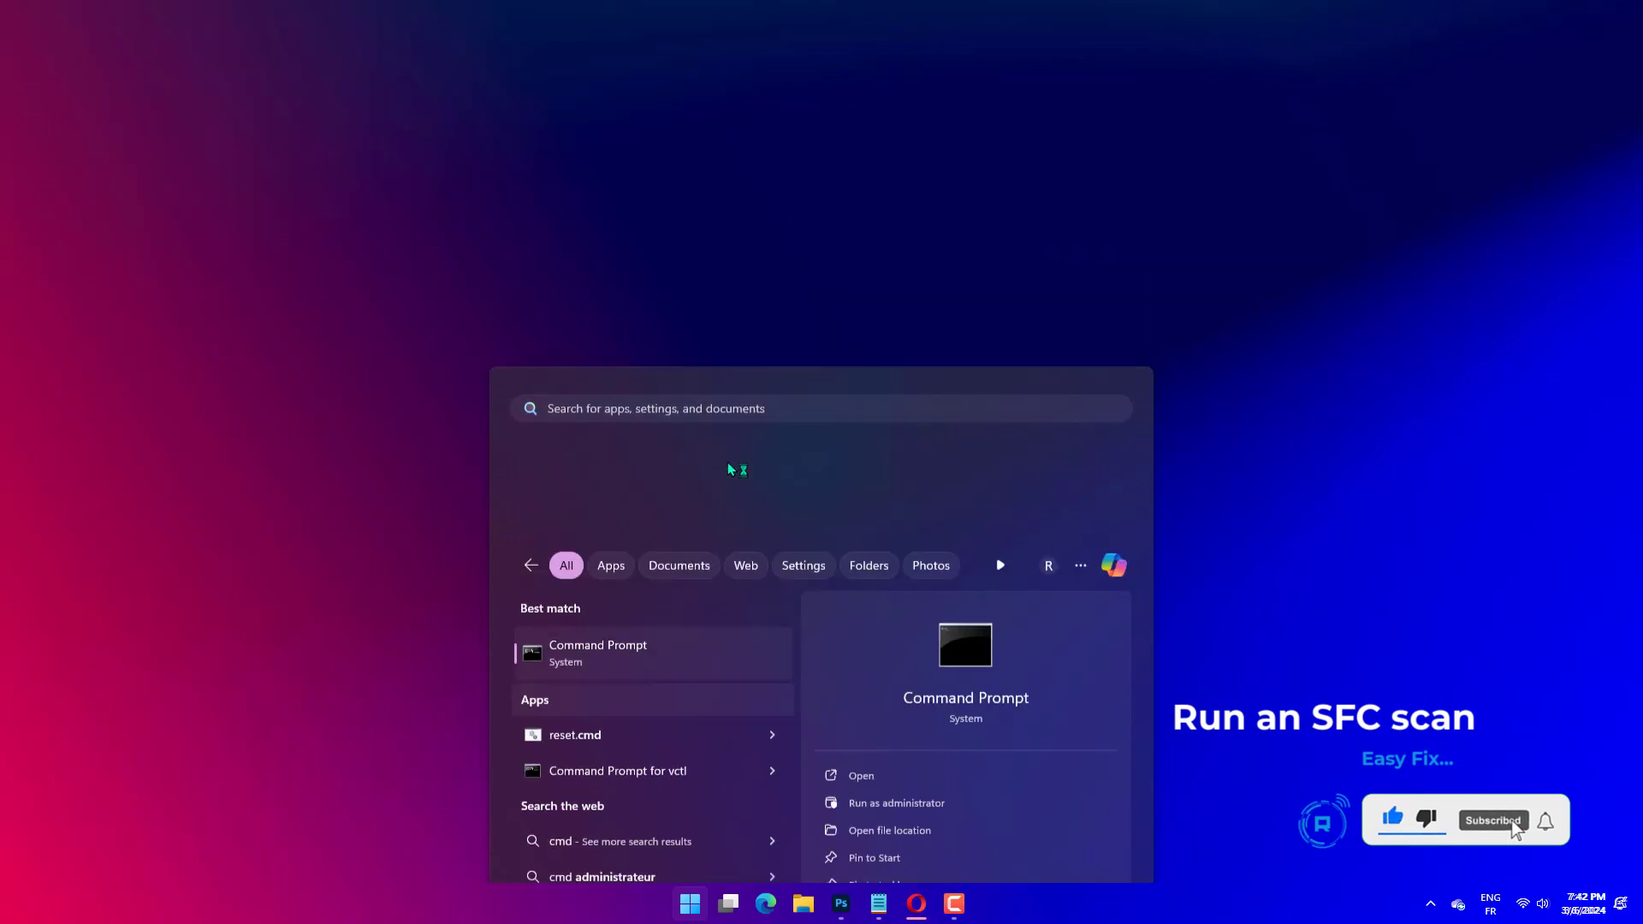
pyautogui.write('sfc /scannow')
pyautogui.press('Return')
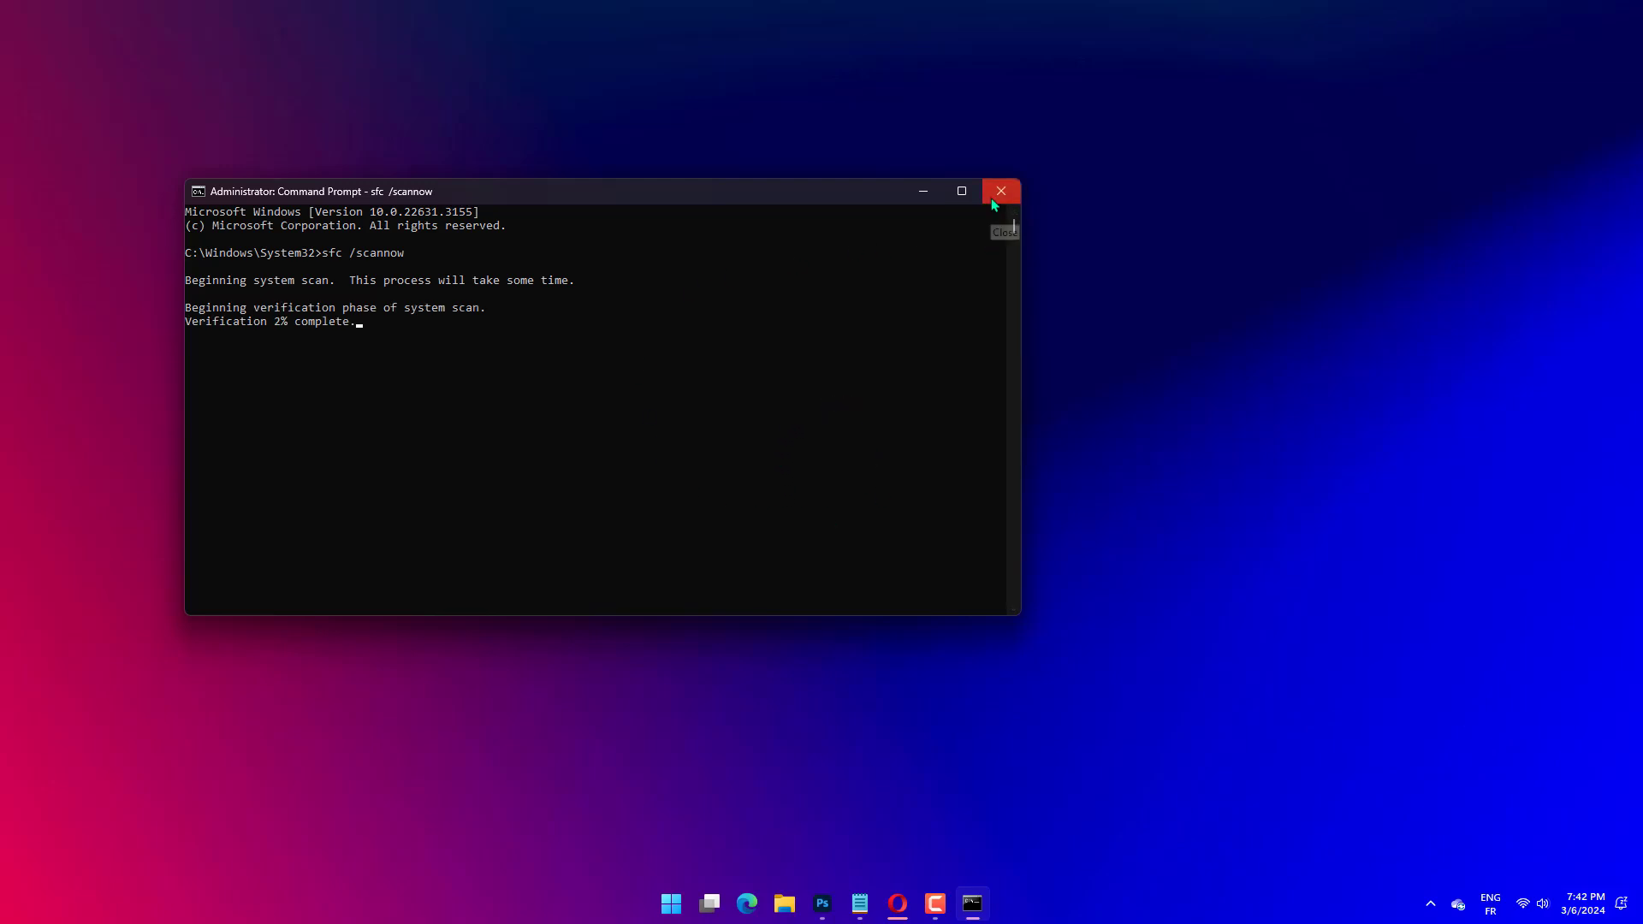
pyautogui.click(1000, 191)
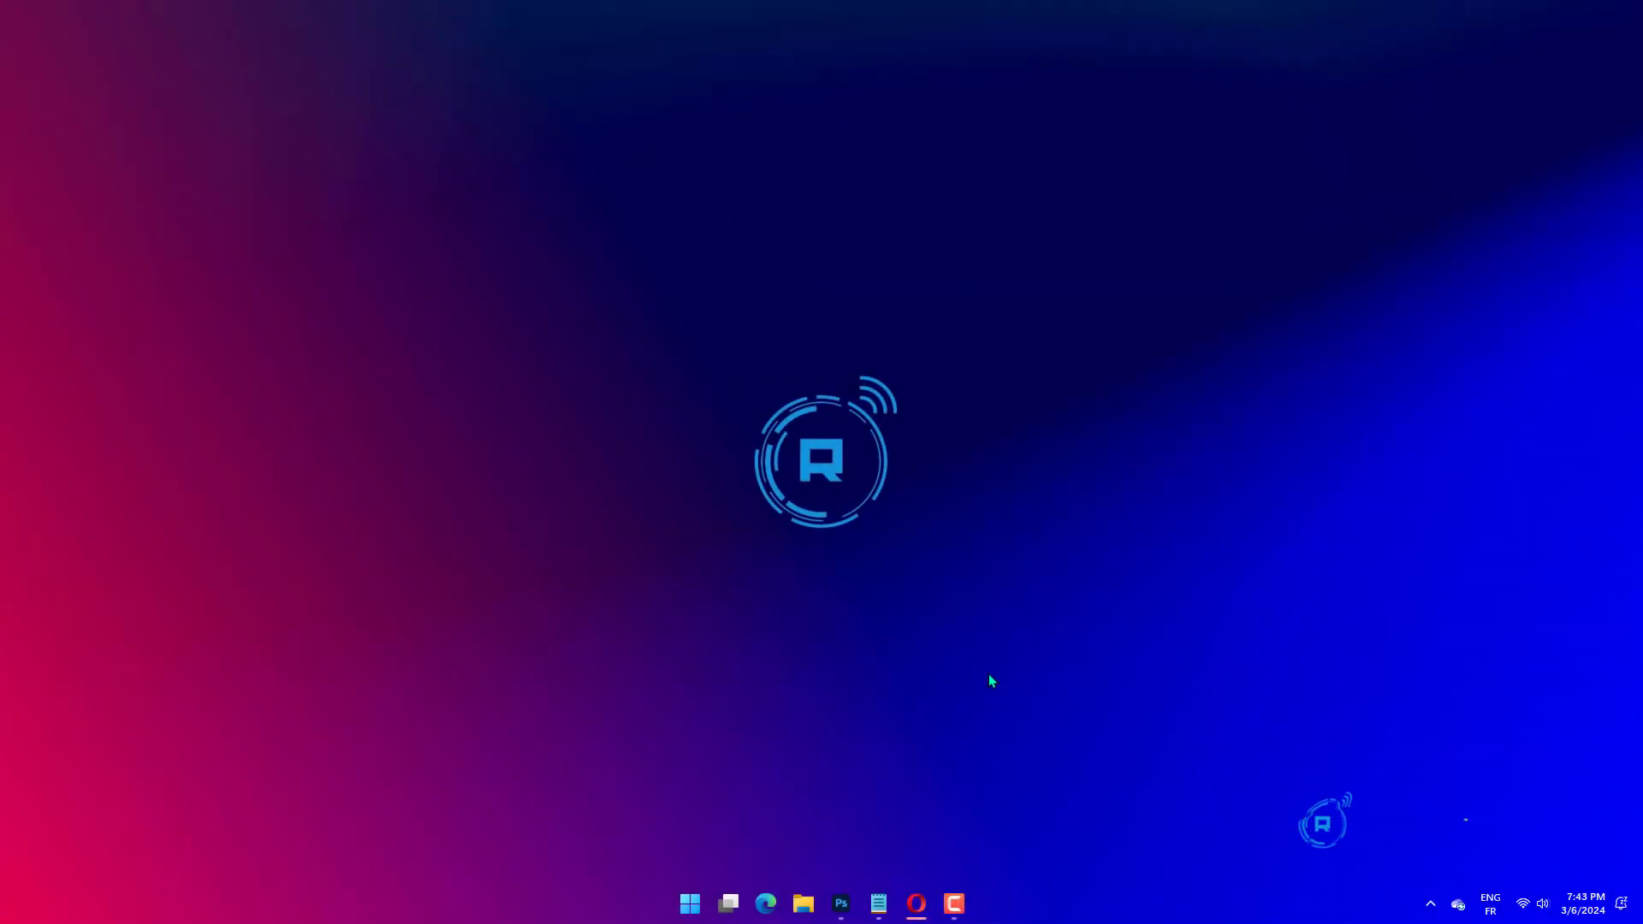
# Open Settings with Win+I and view the System Recovery page.
pyautogui.press('super+i')
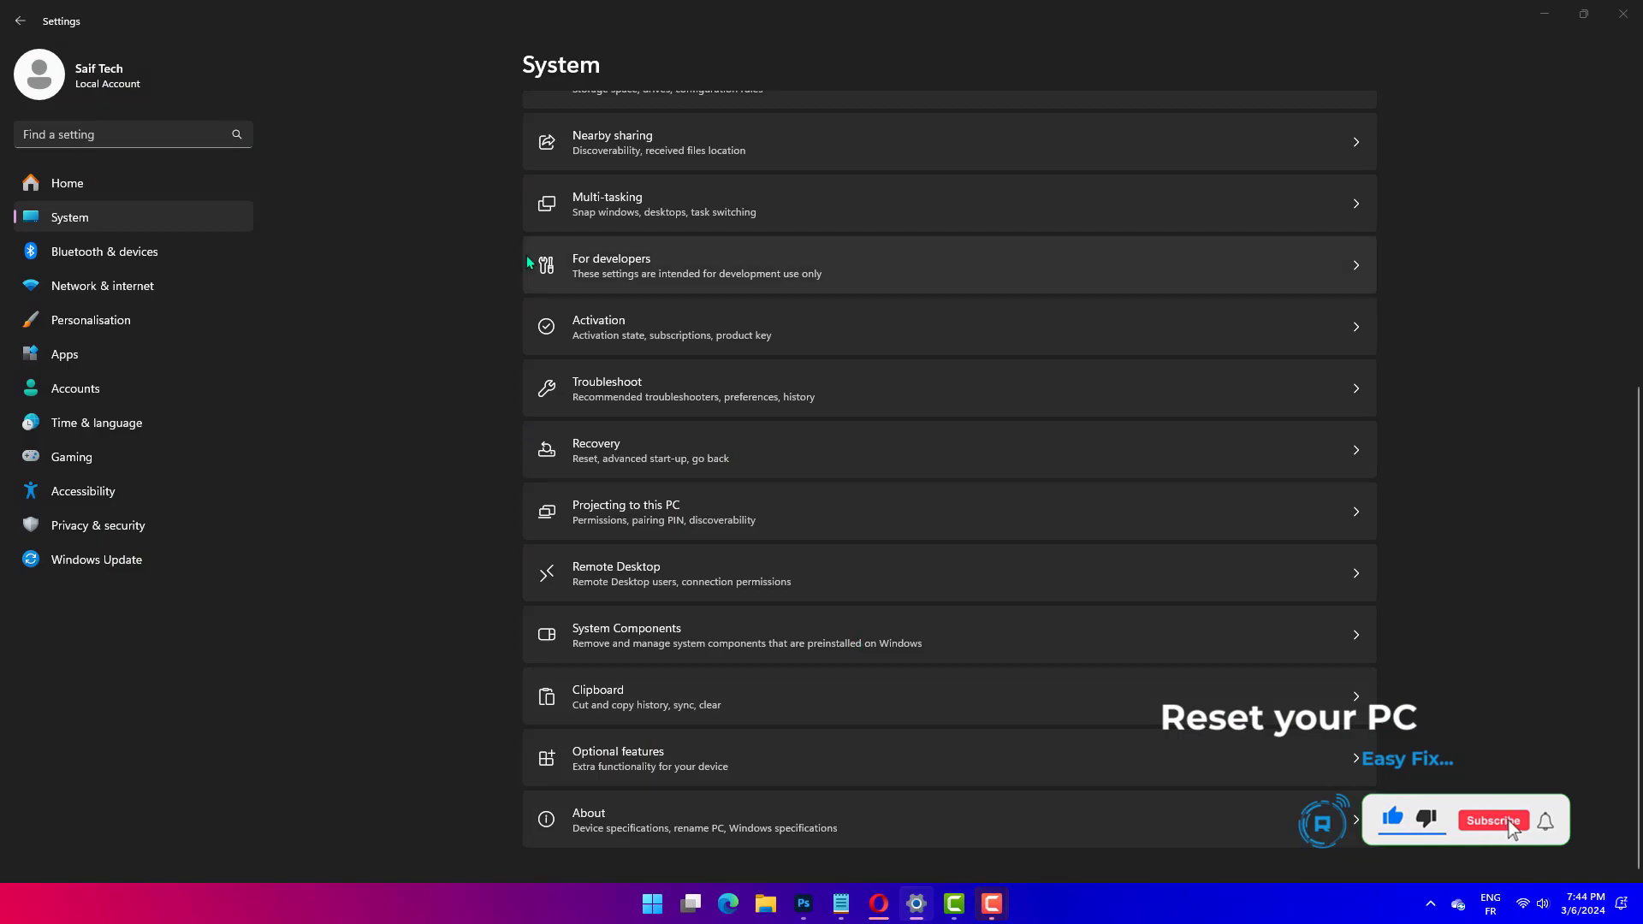
pyautogui.click(714, 465)
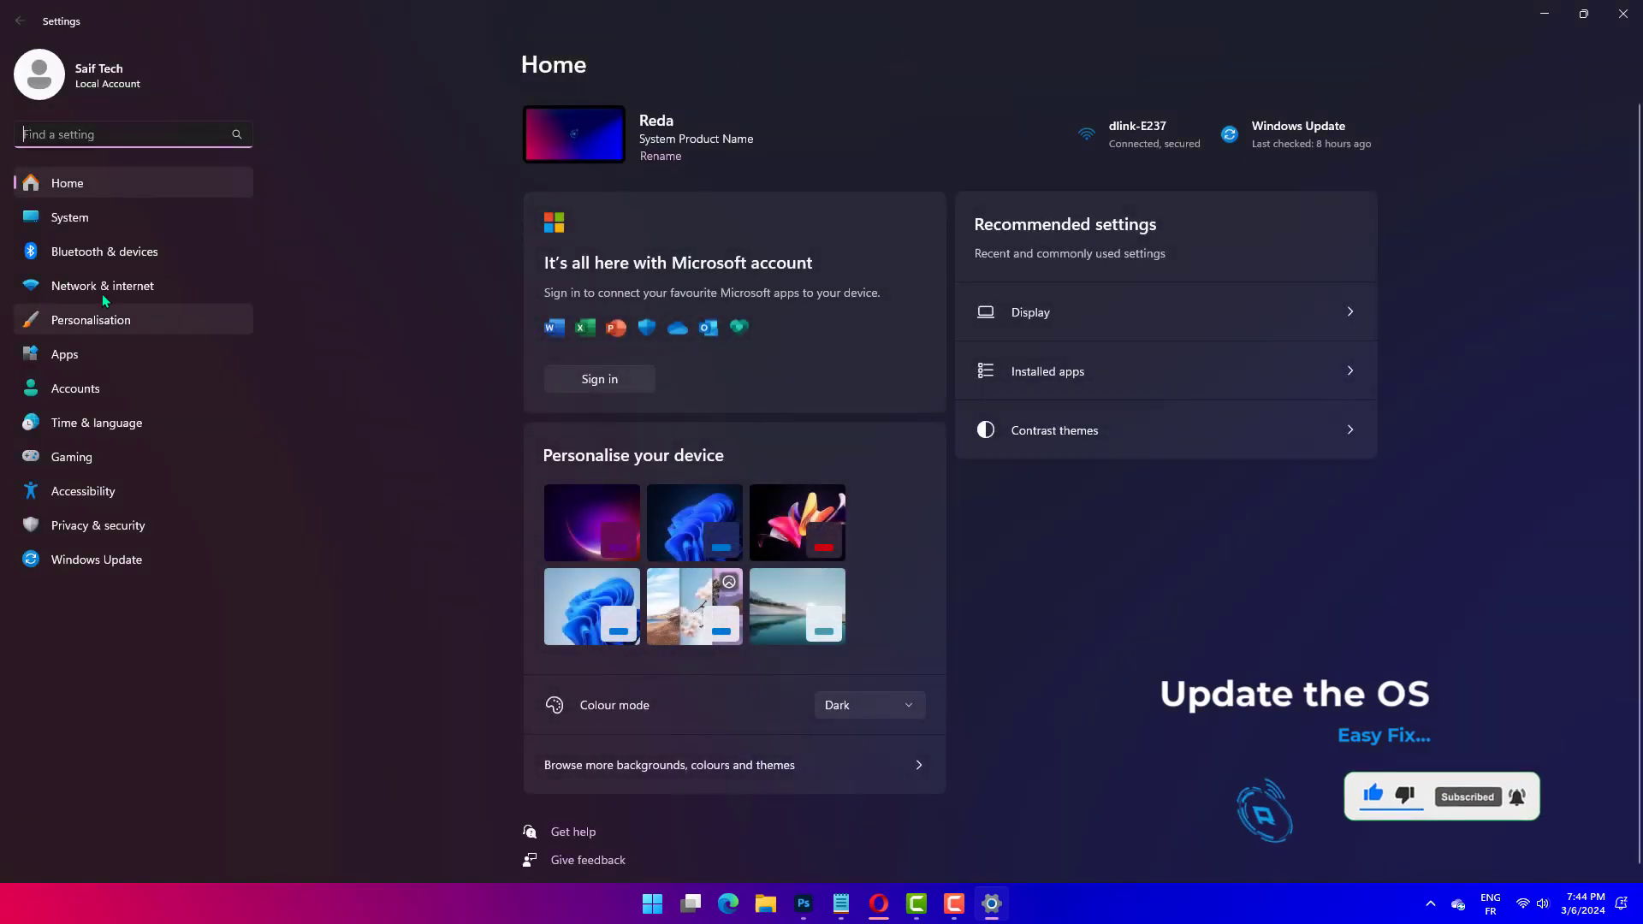
# Open Personalisation > Background and list the Picture, Solid colour, Slideshow and Windows spotlight choices.
pyautogui.click(98, 317)
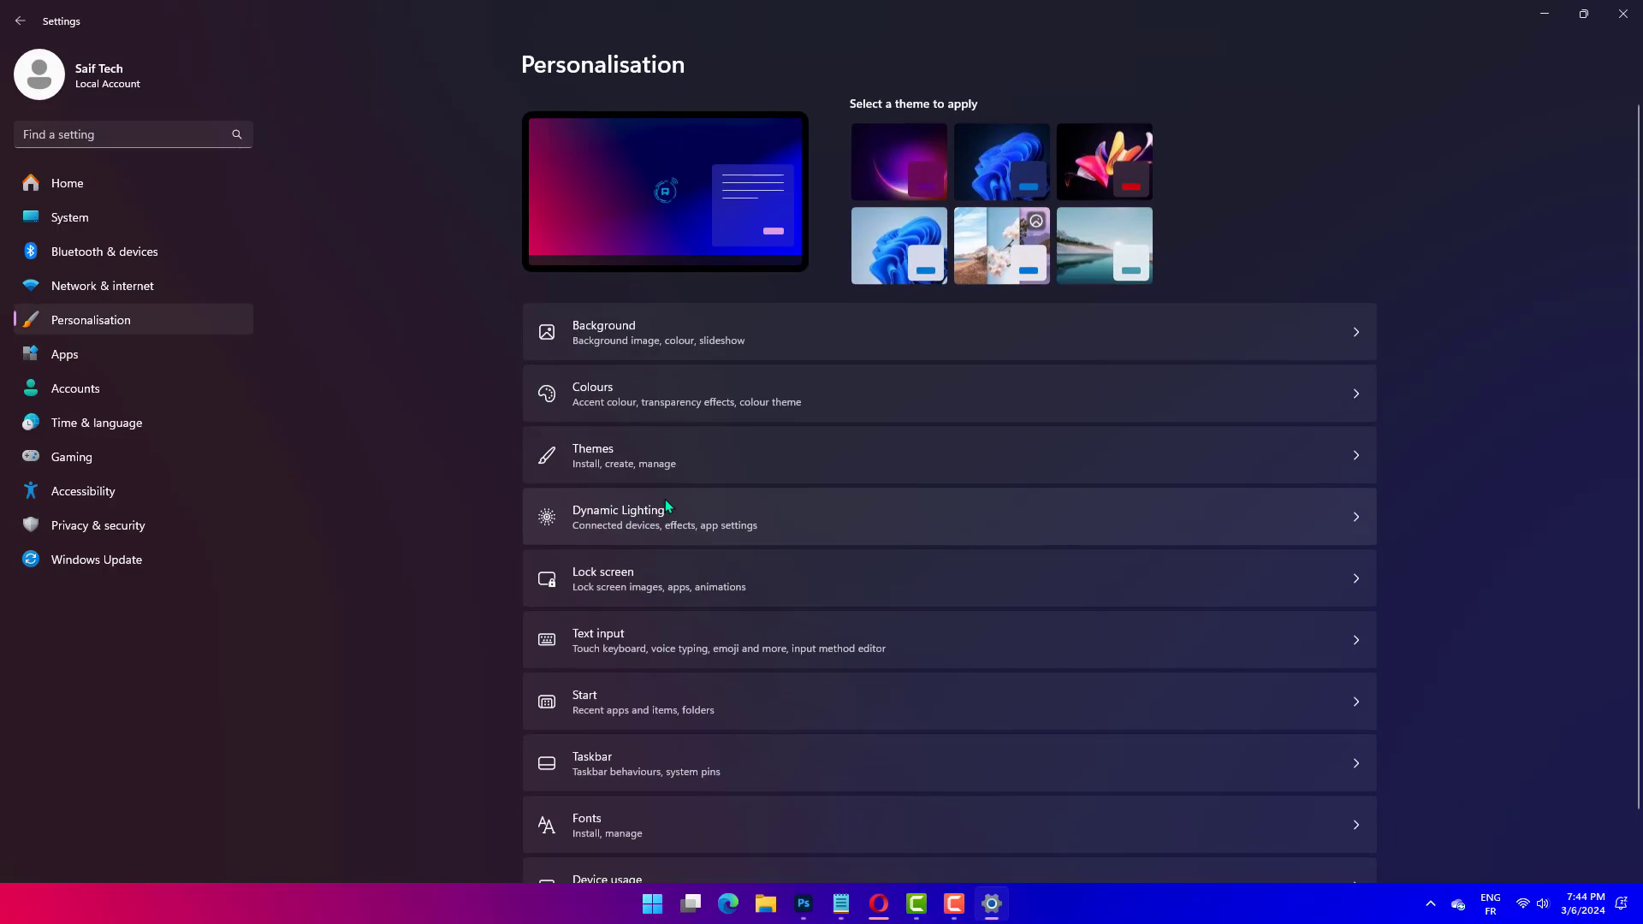
pyautogui.click(726, 348)
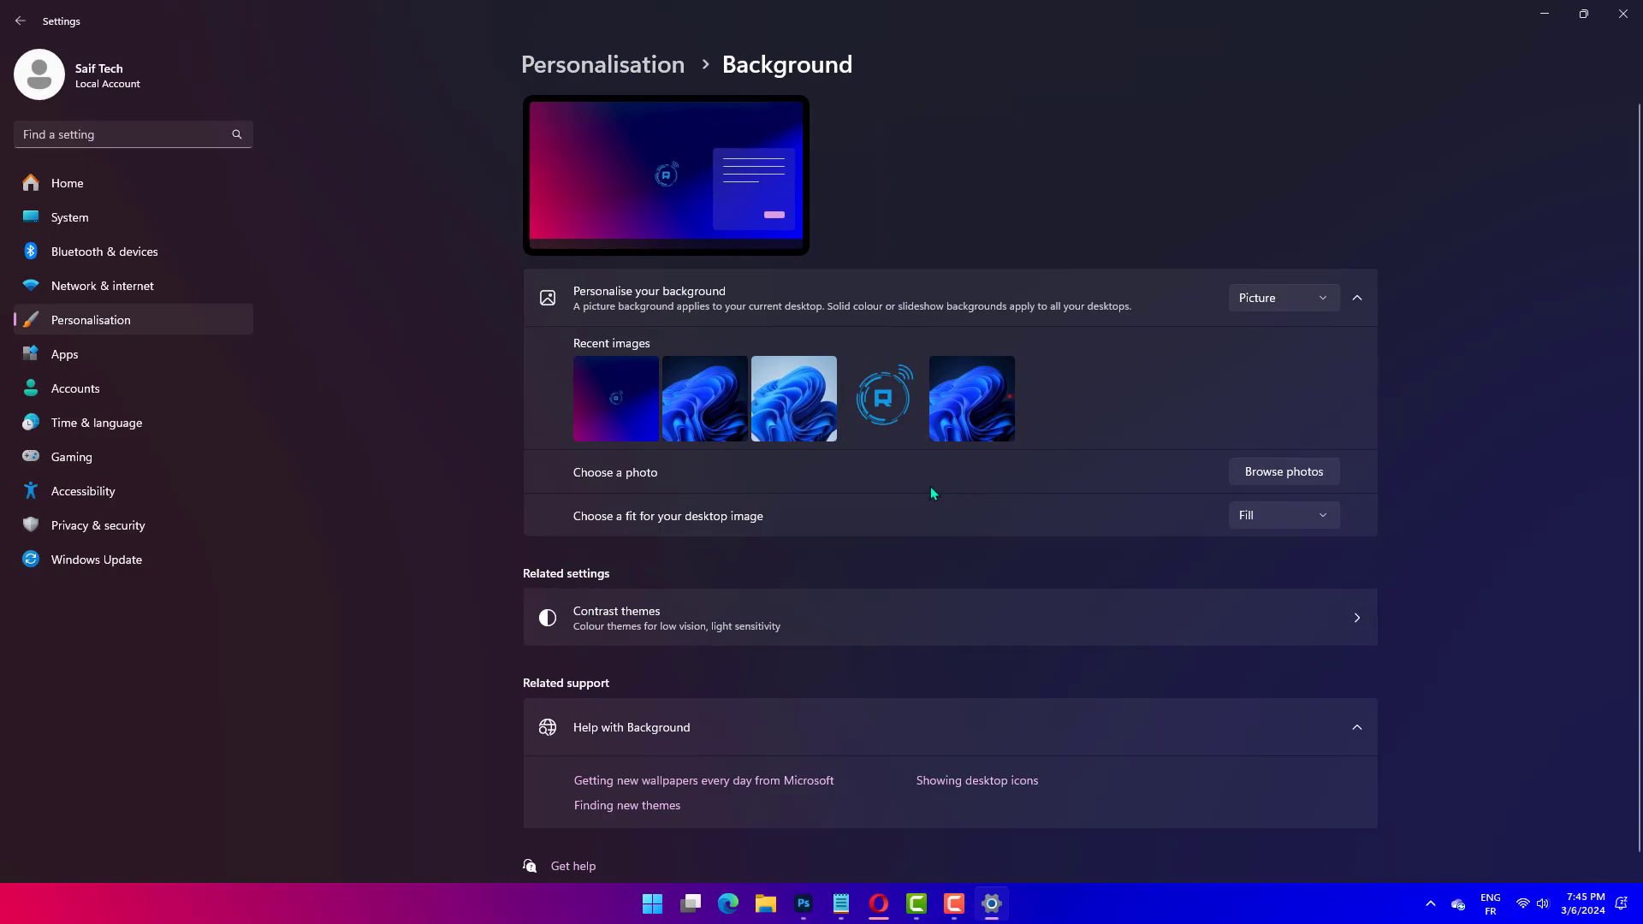
pyautogui.click(1261, 300)
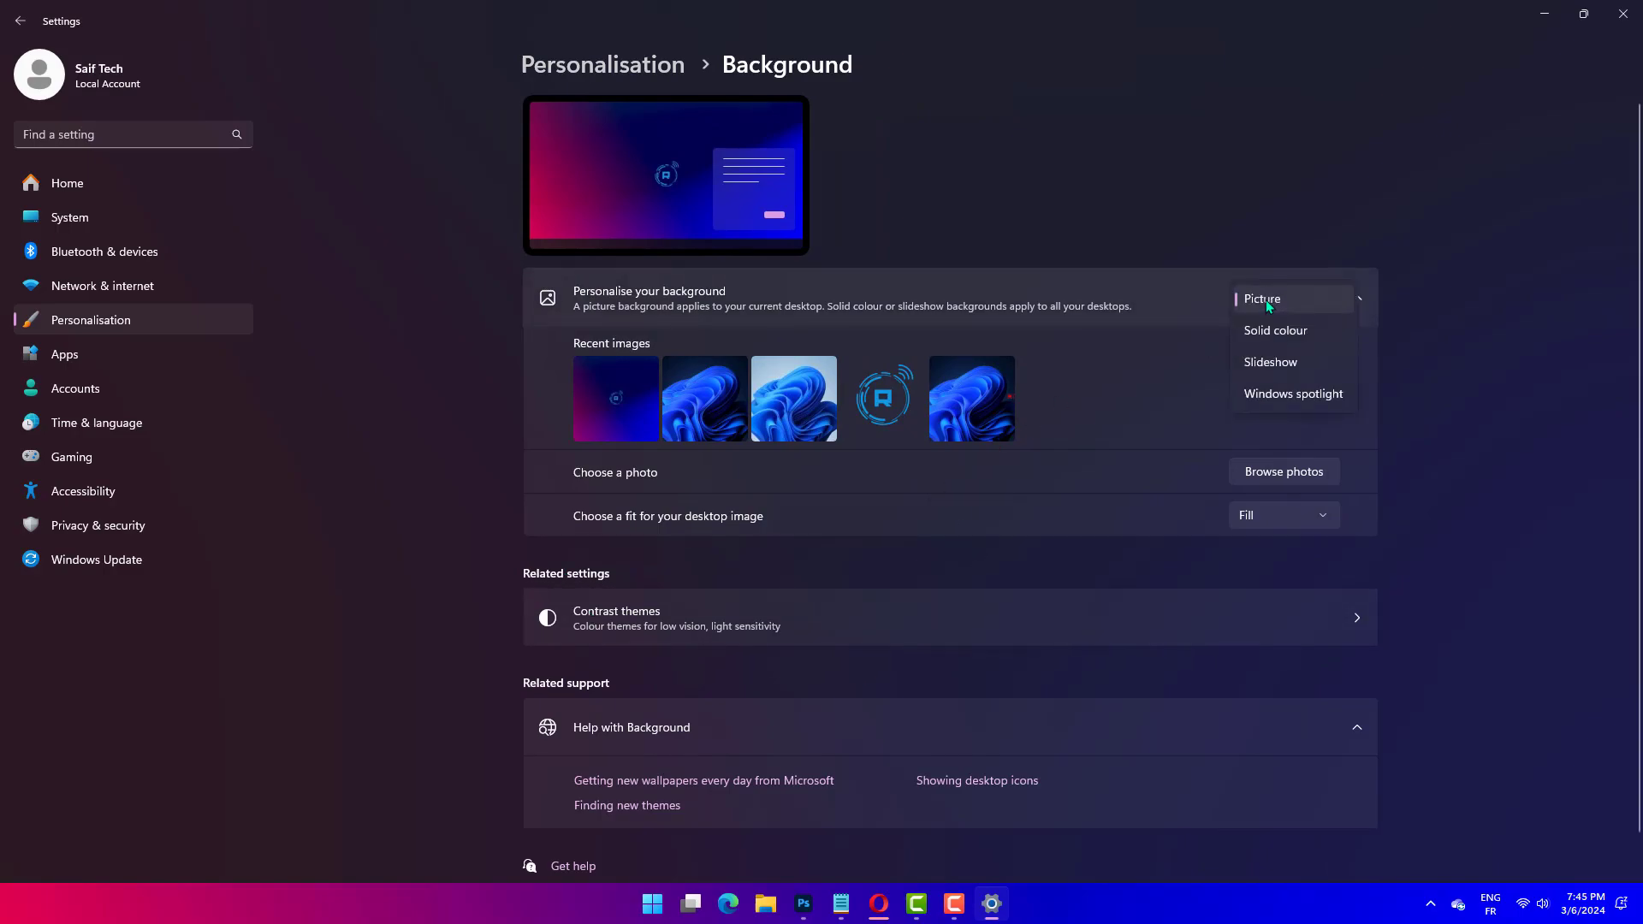